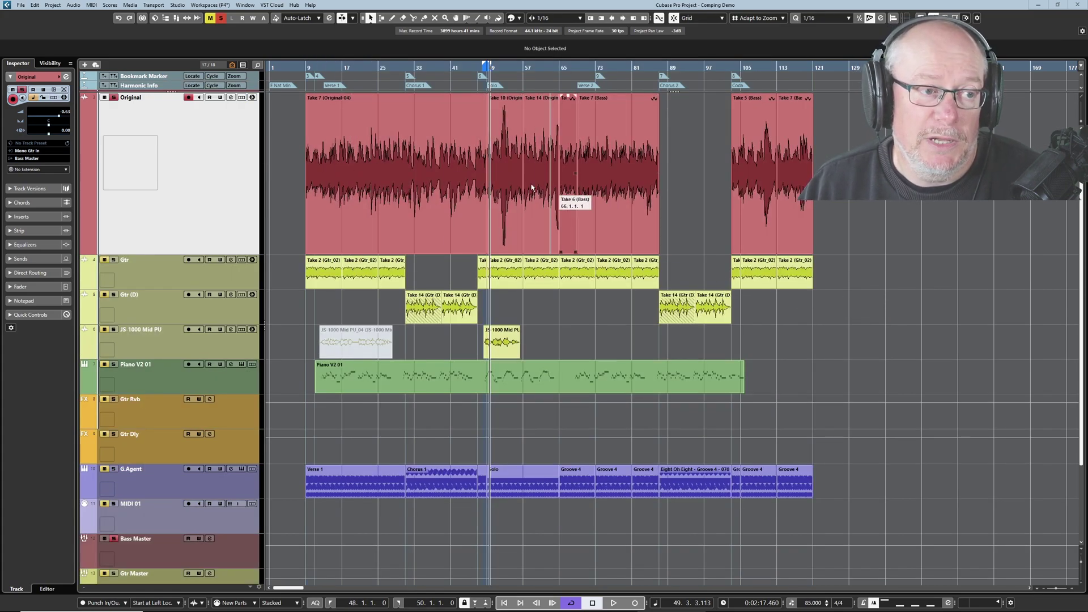
- Collapse the Original track's comp lanes and show Take 6 (Bass) in the Sample Editor
{"action": "left_click", "coordinate": [241, 98]}
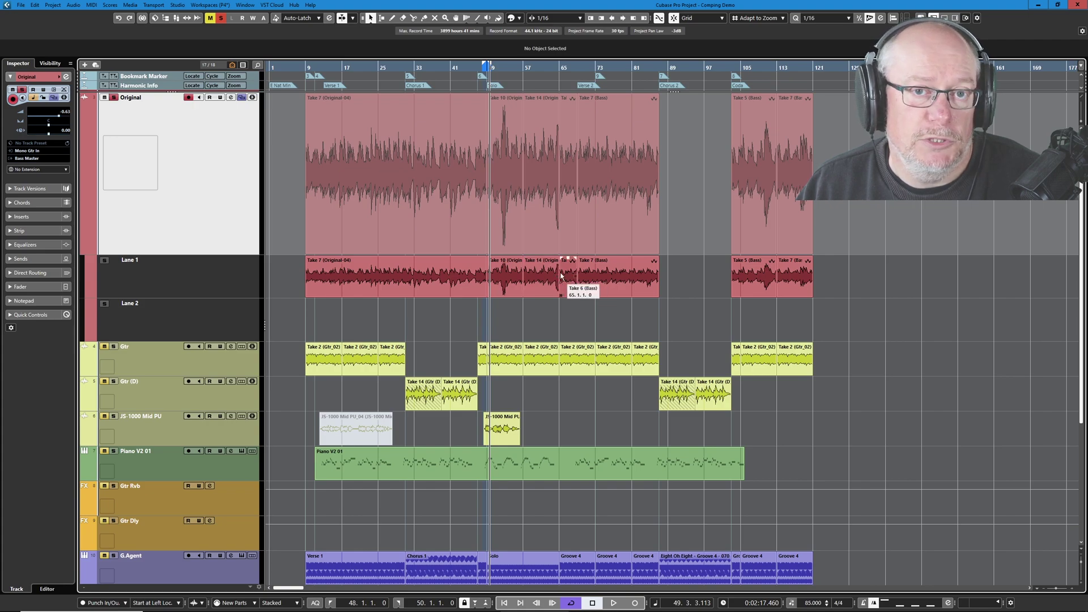
{"action": "left_click", "coordinate": [245, 100]}
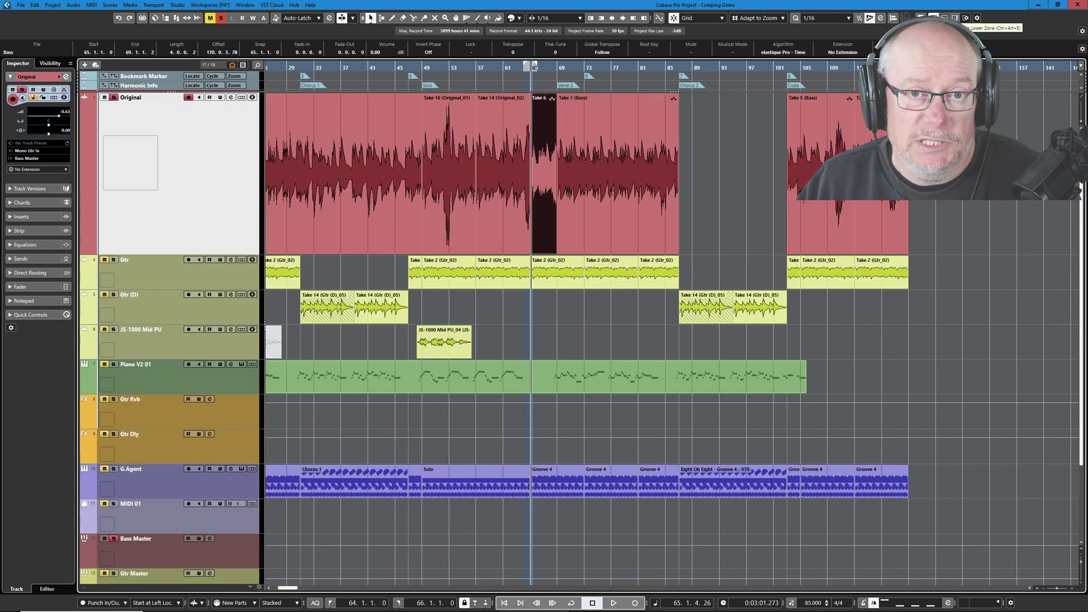
{"action": "left_click", "coordinate": [945, 18]}
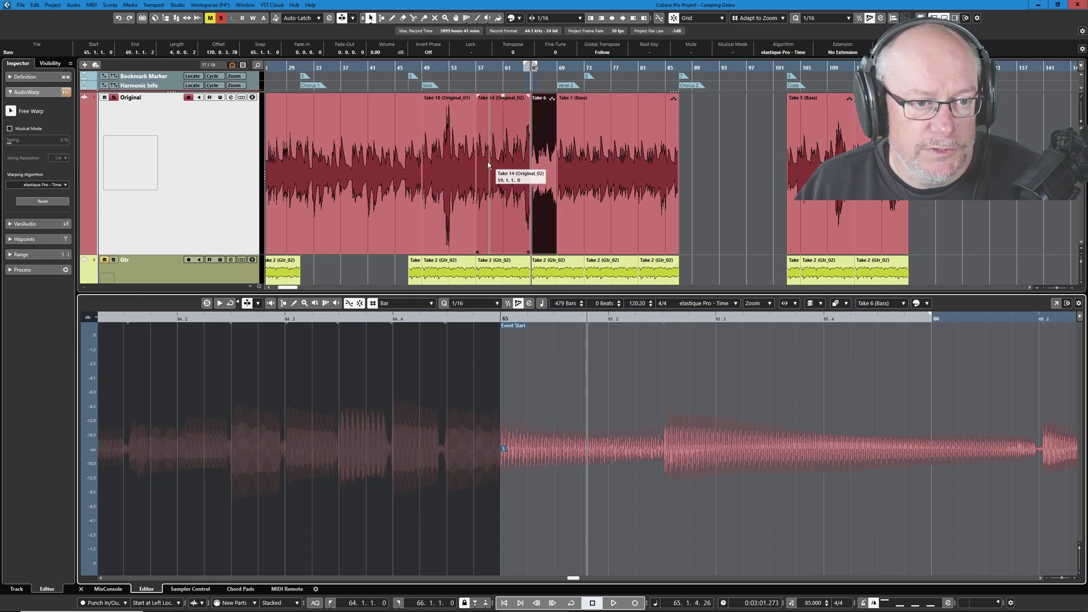
- Set the locators across bars 48 to 50 and turn on Cycle
{"action": "scroll", "coordinate": [416, 116], "scroll_direction": "up", "scroll_amount": 4}
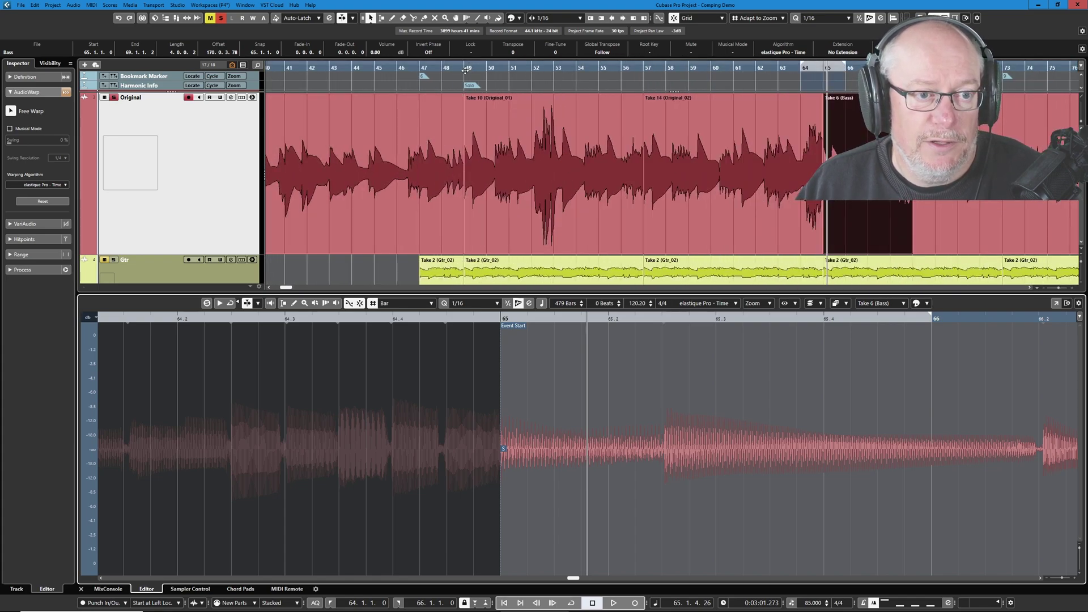
{"action": "left_click_drag", "start_coordinate": [445, 61], "coordinate": [488, 61]}
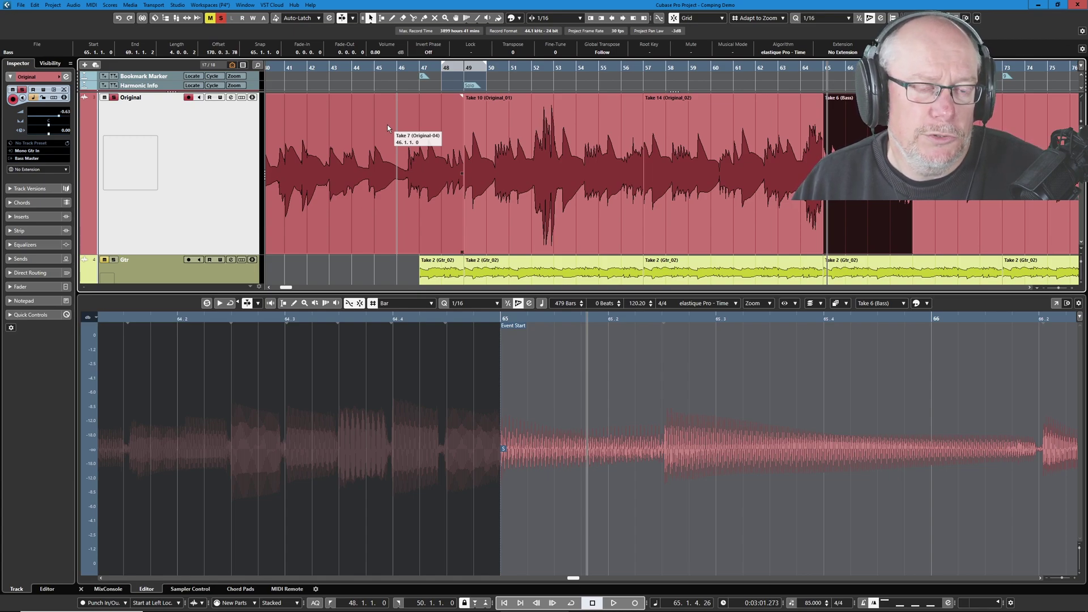
{"action": "key", "text": "KP_Divide"}
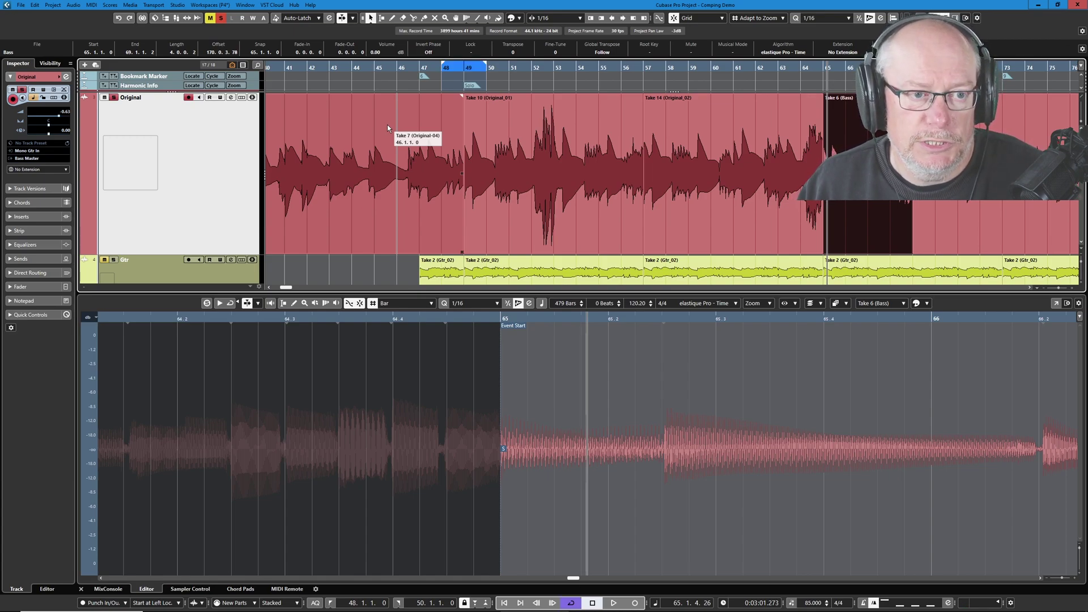
{"action": "key", "text": "KP_1"}
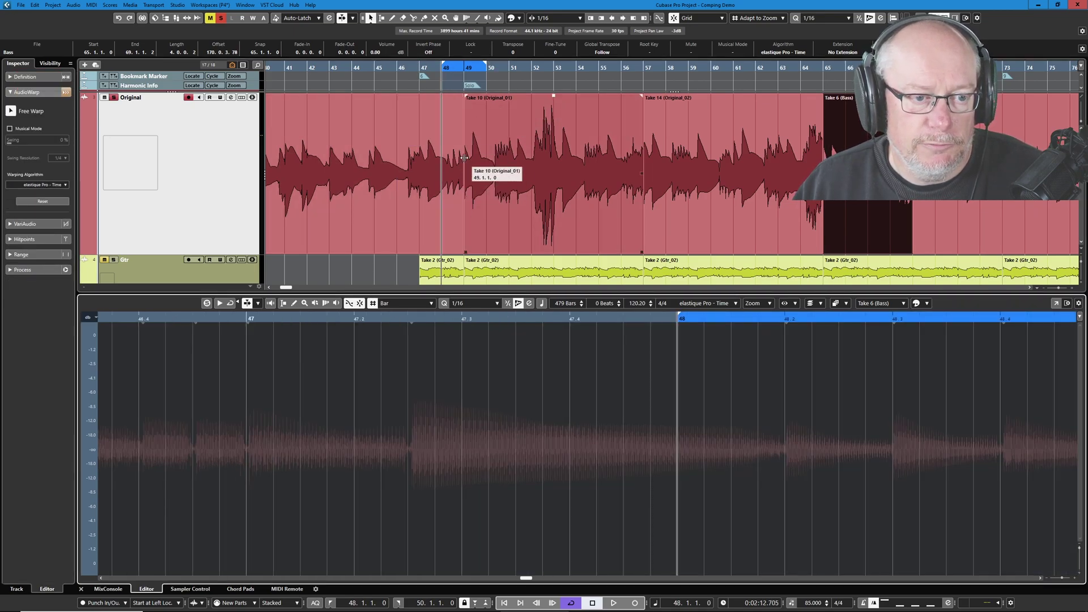
- Select the Take 10 event and audition the Take 7/Take 10 join
{"action": "left_click", "coordinate": [472, 187]}
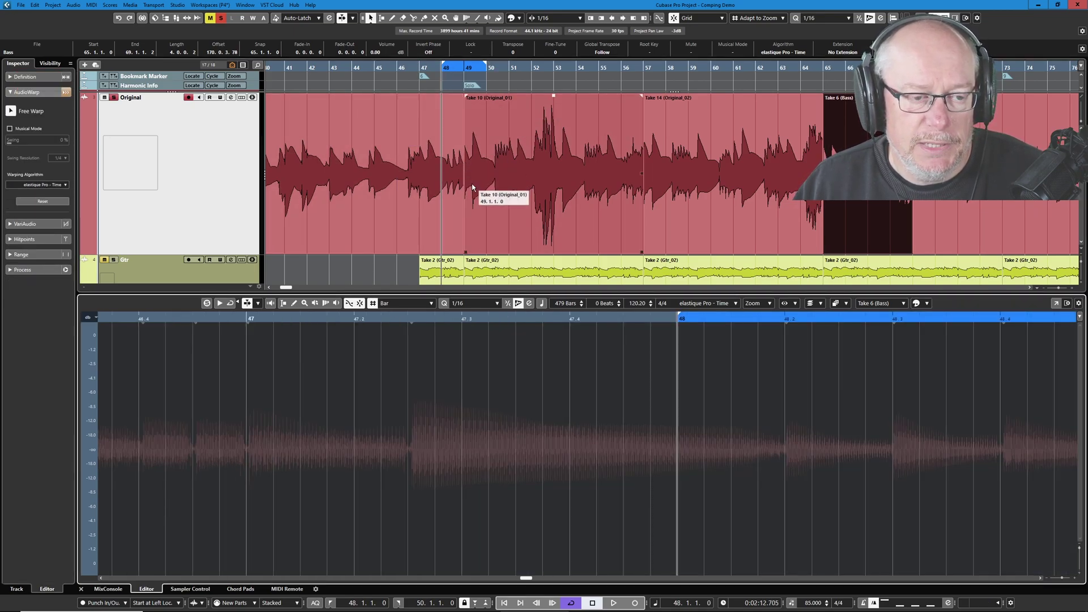
{"action": "key", "text": "space"}
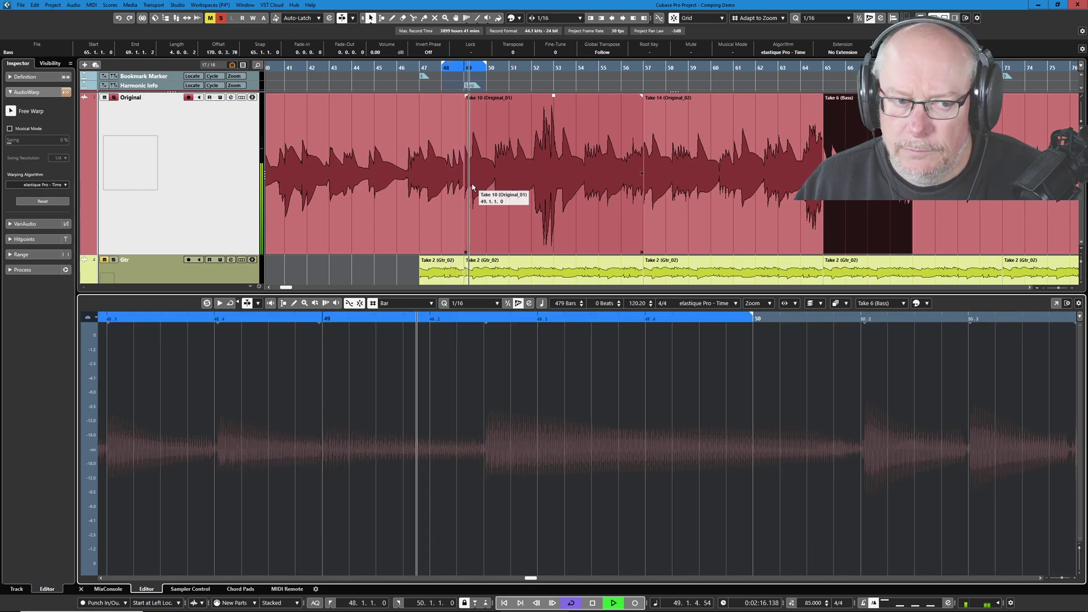
{"action": "key", "text": "space"}
{"action": "scroll", "coordinate": [463, 184], "scroll_direction": "up", "scroll_amount": 10}
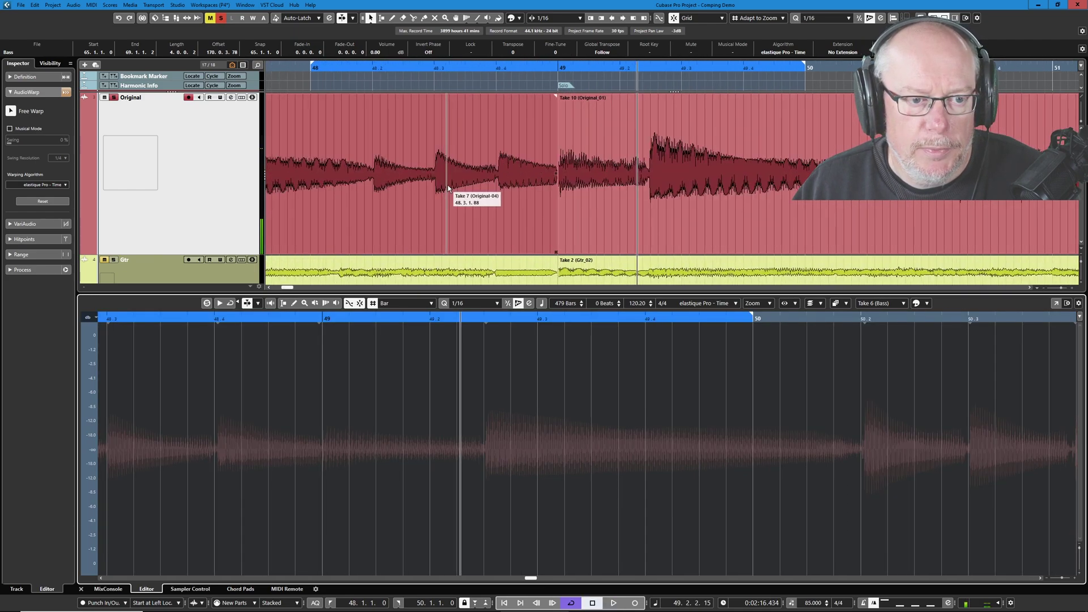
{"action": "scroll", "coordinate": [575, 182], "scroll_direction": "down", "scroll_amount": 5}
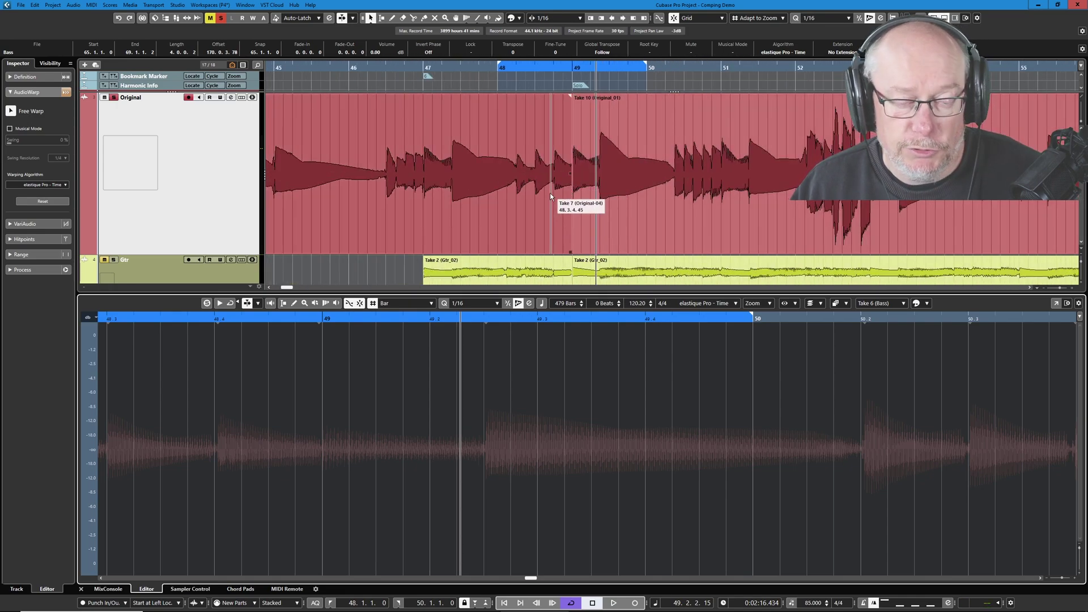
{"action": "scroll", "coordinate": [513, 190], "scroll_direction": "up", "scroll_amount": 5}
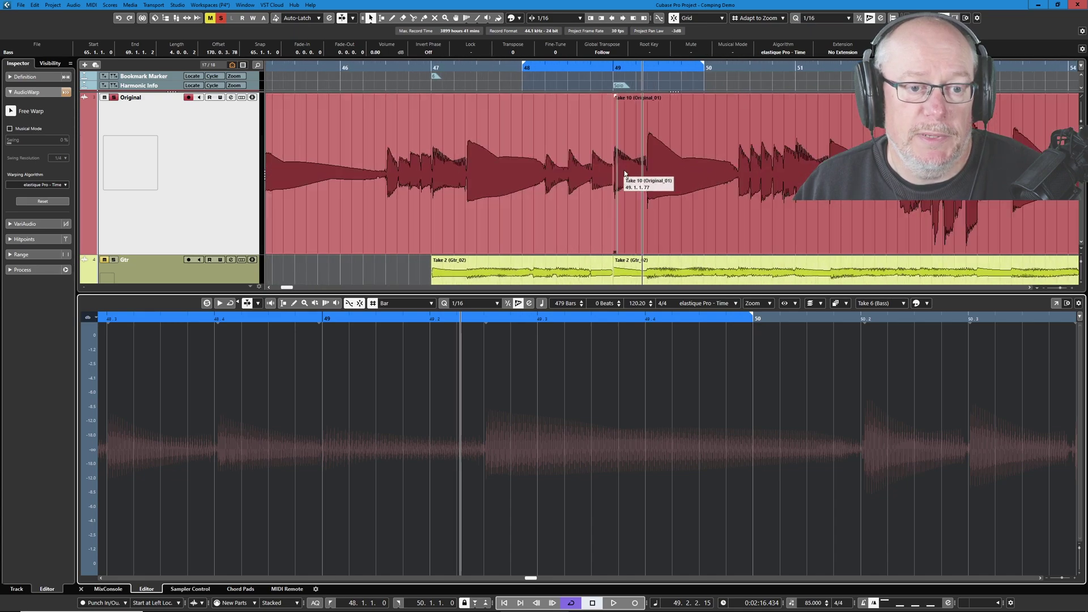
{"action": "scroll", "coordinate": [637, 160], "scroll_direction": "down", "scroll_amount": 5}
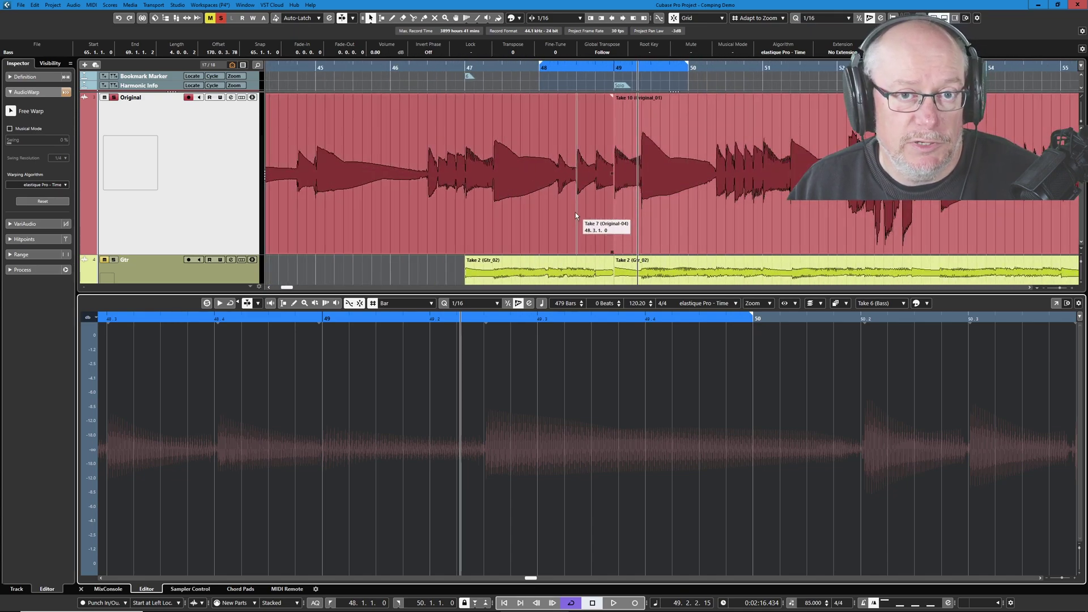
- Close the Key Commands settings, select Take 7, and zoom the project to bars 48–50
{"action": "key", "text": "ctrl+alt+k"}
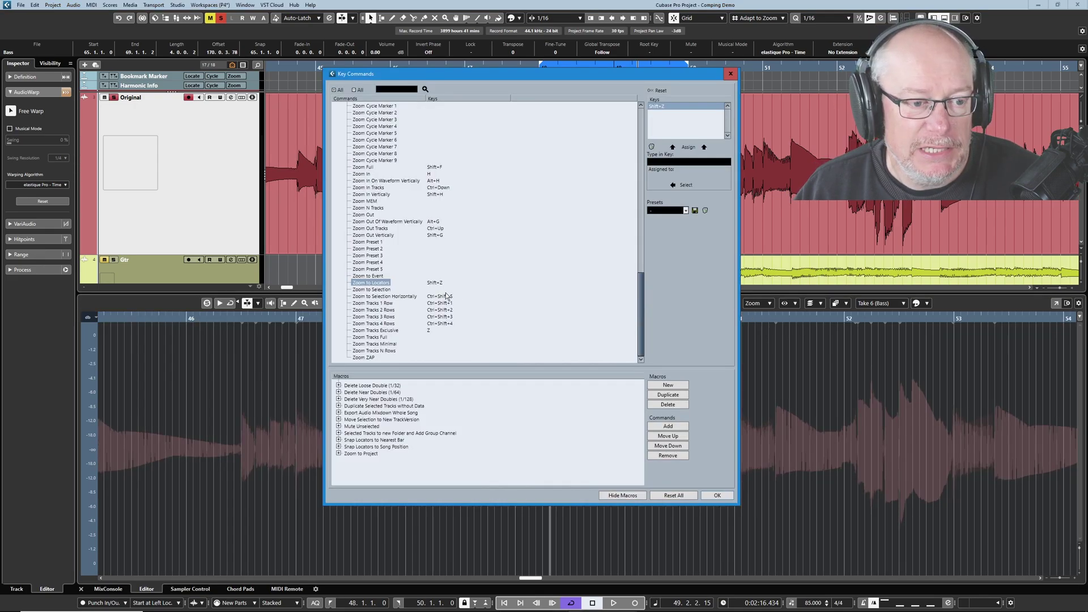
{"action": "left_click", "coordinate": [717, 495]}
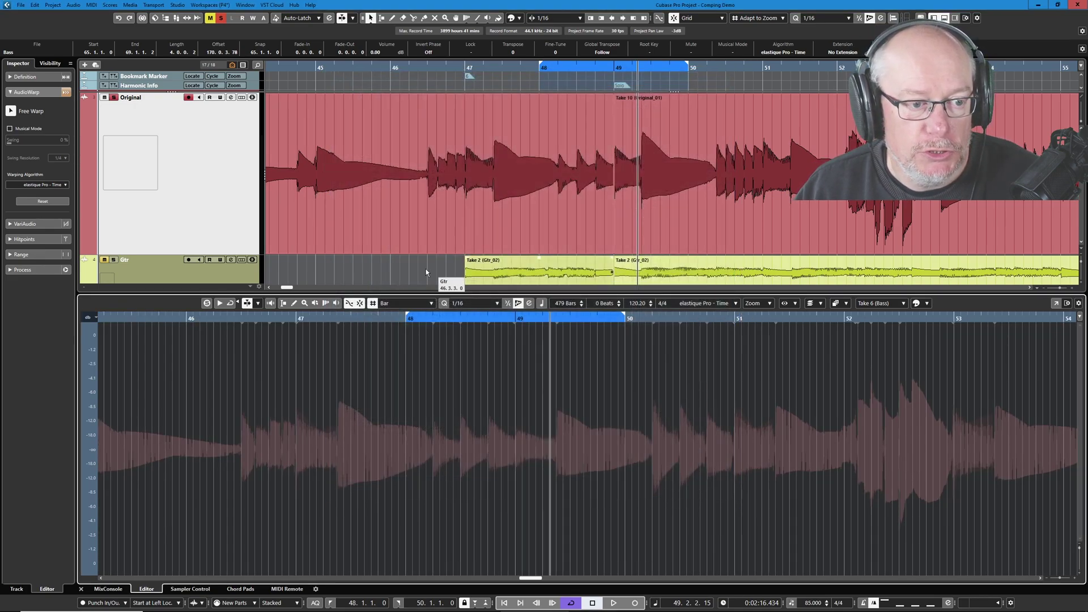
{"action": "left_click", "coordinate": [533, 227]}
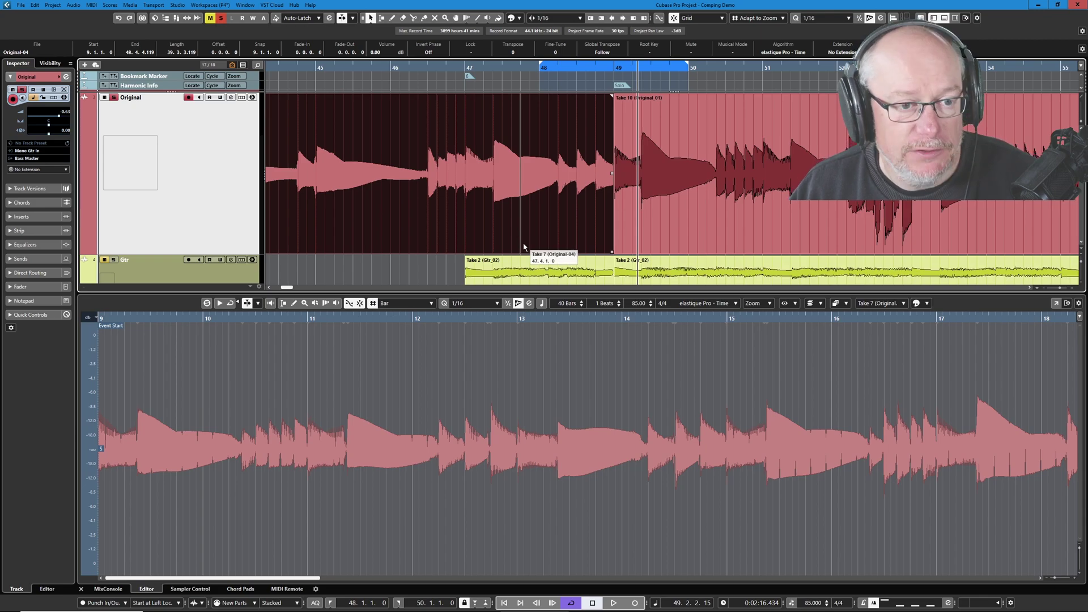
{"action": "key", "text": "shift+z"}
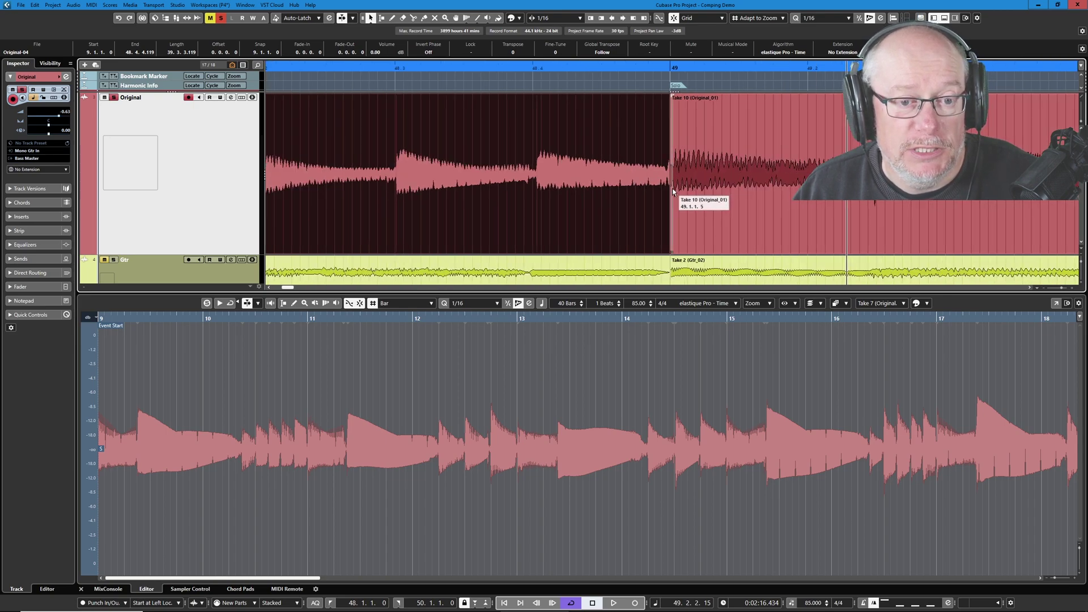
{"action": "scroll", "coordinate": [672, 188], "scroll_direction": "up", "scroll_amount": 4}
{"action": "scroll", "coordinate": [659, 171], "scroll_direction": "down", "scroll_amount": 4}
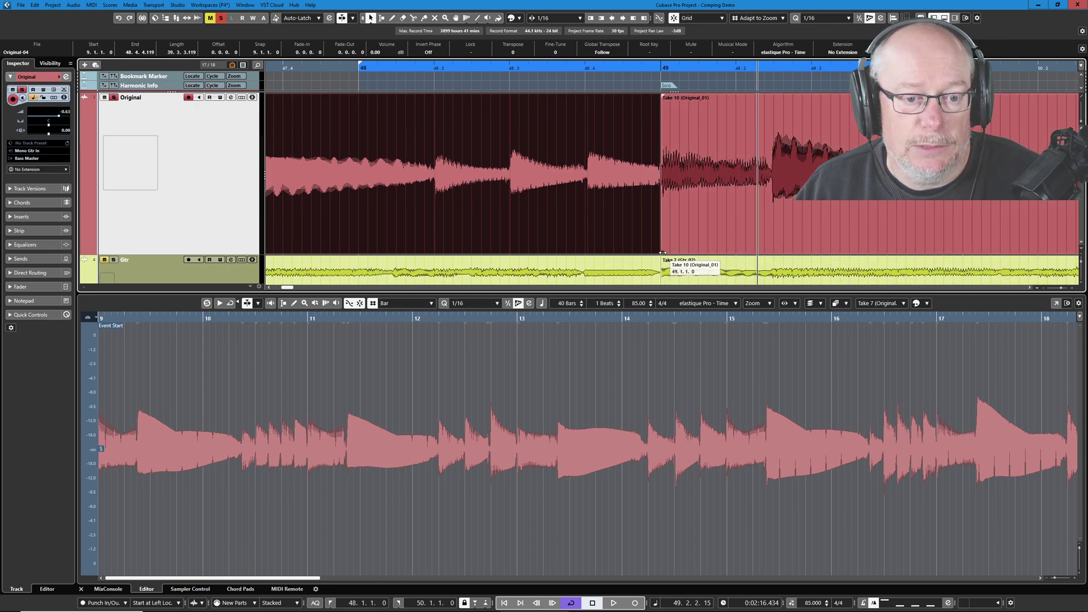
- Trim Take 10's start later and extend Take 7 to end at 49.1.4.13
{"action": "left_click_drag", "start_coordinate": [662, 252], "coordinate": [888, 226]}
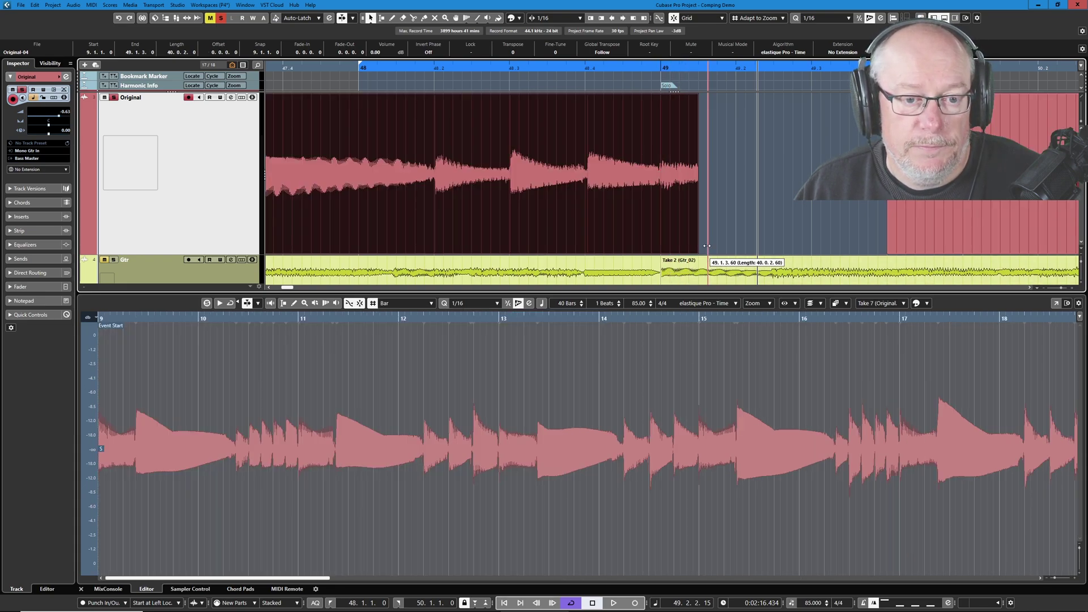
{"action": "left_click_drag", "start_coordinate": [662, 258], "coordinate": [758, 245]}
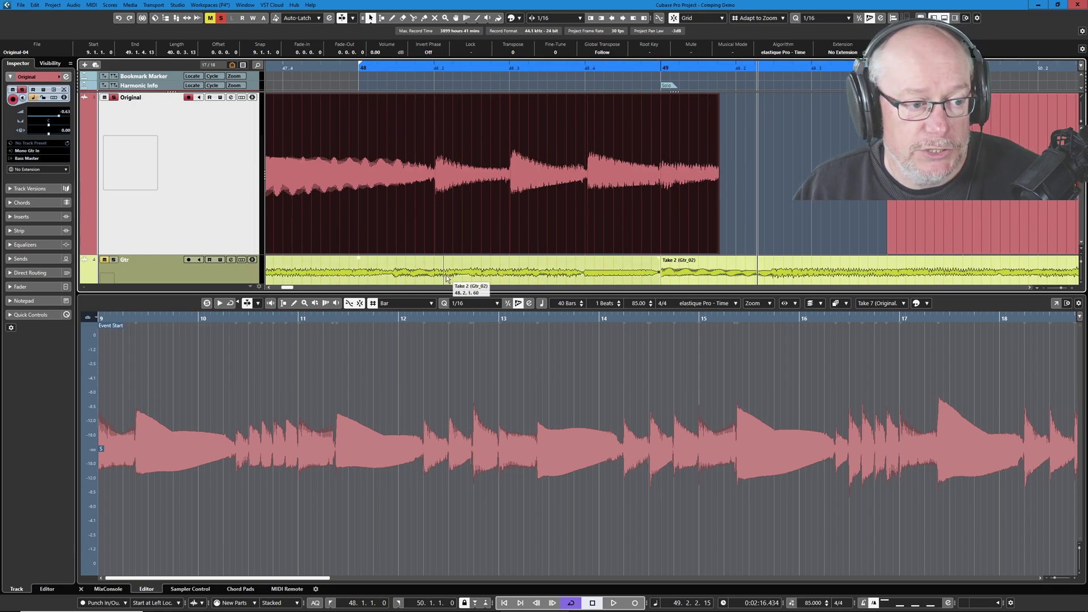
- Enable Free Warp on Take 7 and add a warp marker at beat 48.4
{"action": "left_click", "coordinate": [186, 310]}
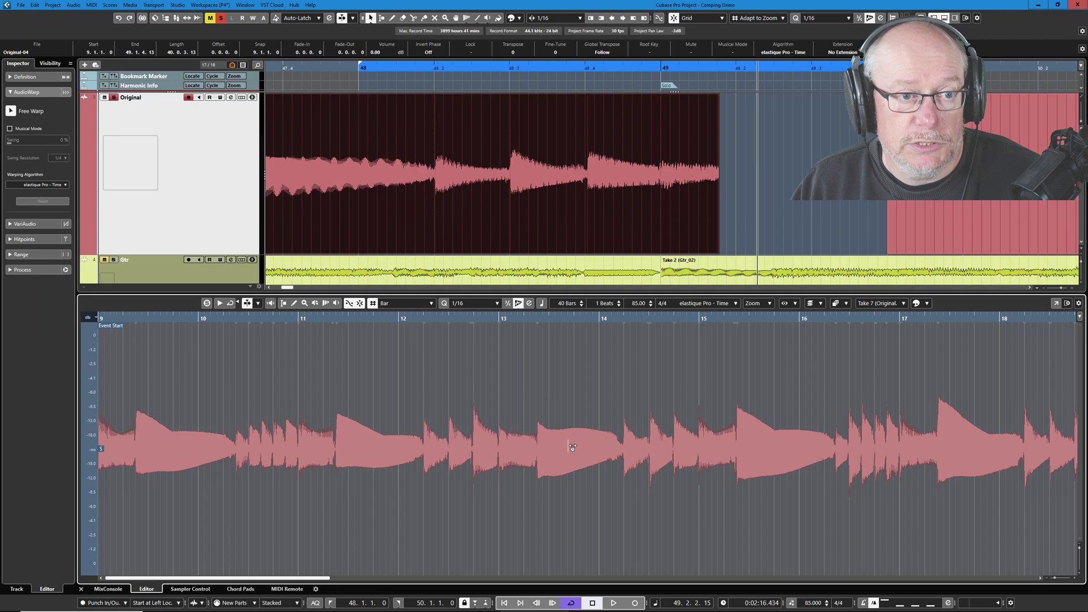
{"action": "key", "text": "alt+s"}
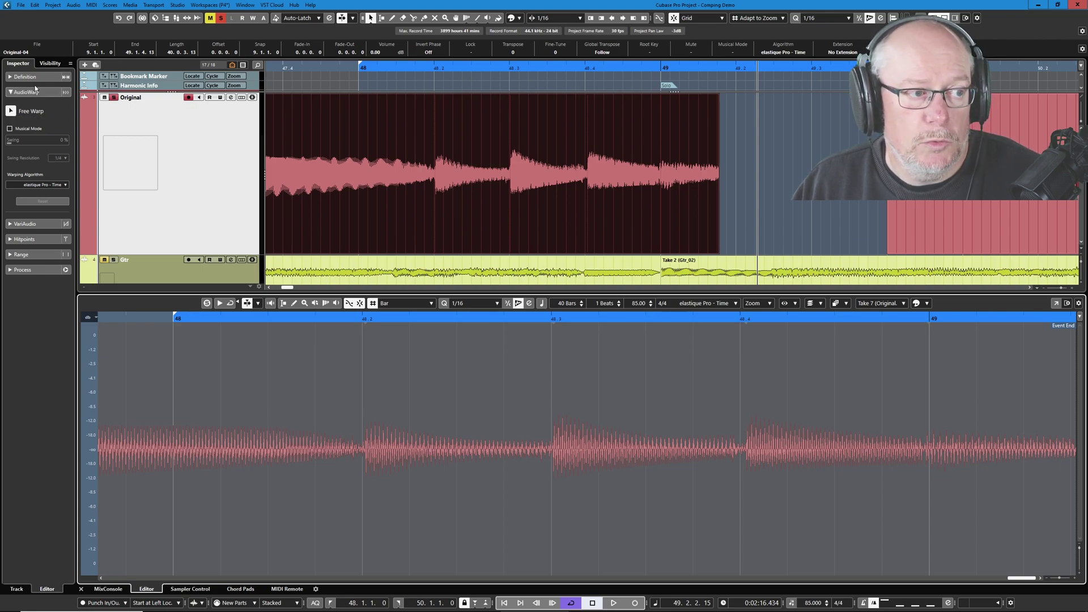
{"action": "left_click", "coordinate": [39, 113]}
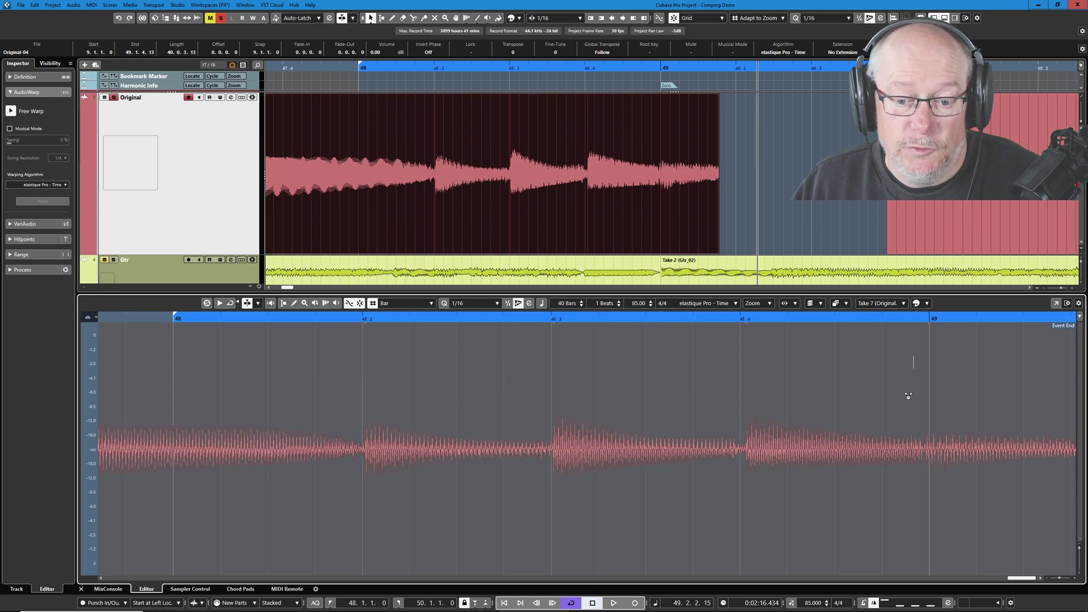
{"action": "left_click", "coordinate": [747, 439]}
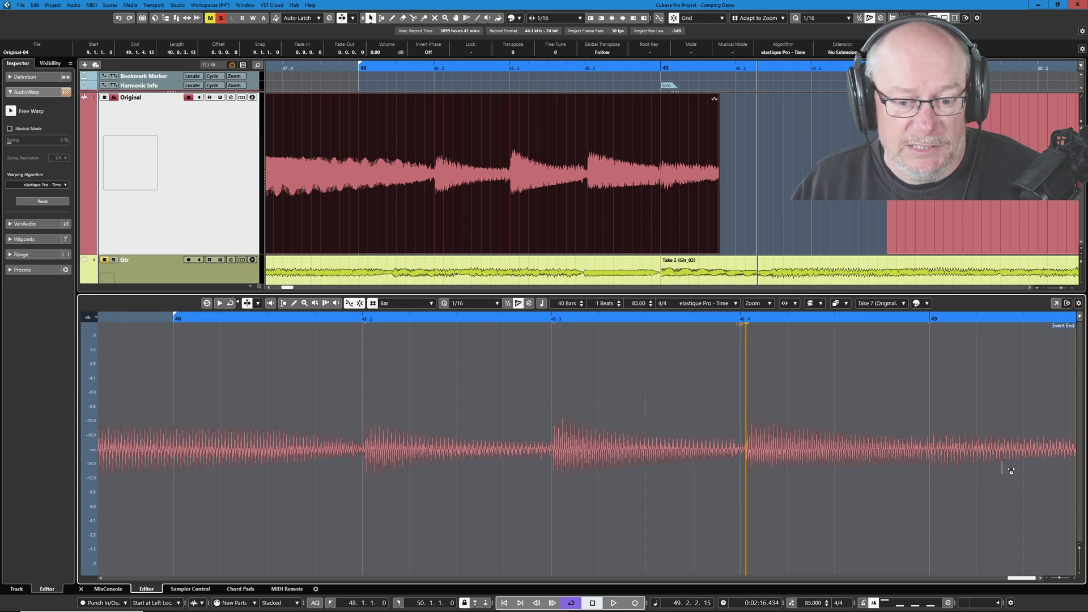
{"action": "scroll", "coordinate": [985, 453], "scroll_direction": "up", "scroll_amount": 4}
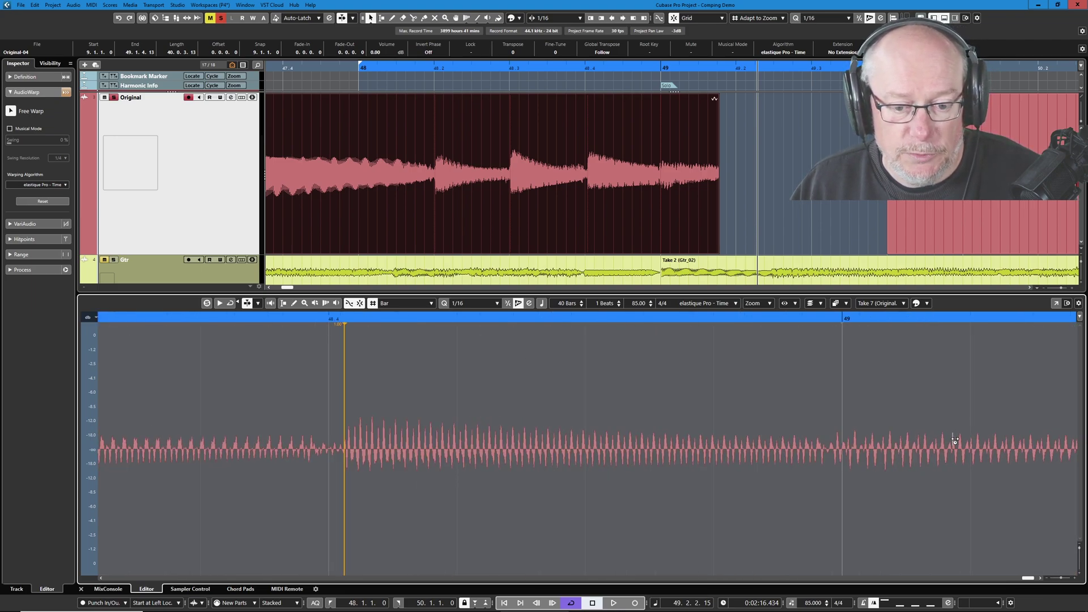
- Add a Take 7 warp marker before bar 49 and pin it to the bar 49 zero crossing
{"action": "left_click", "coordinate": [832, 453]}
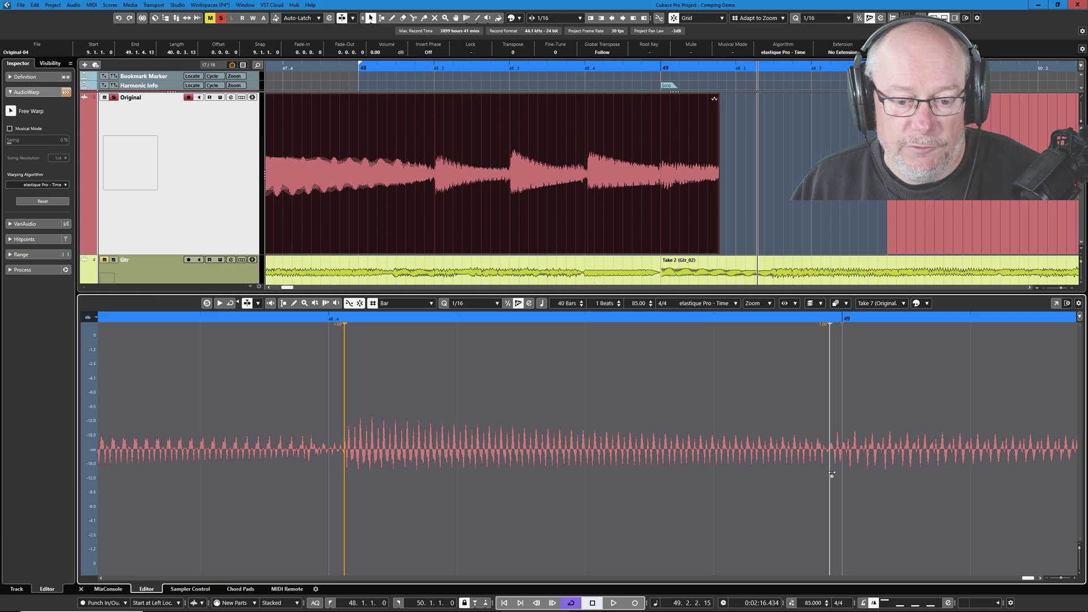
{"action": "key", "text": "h"}
{"action": "key", "text": "h"}
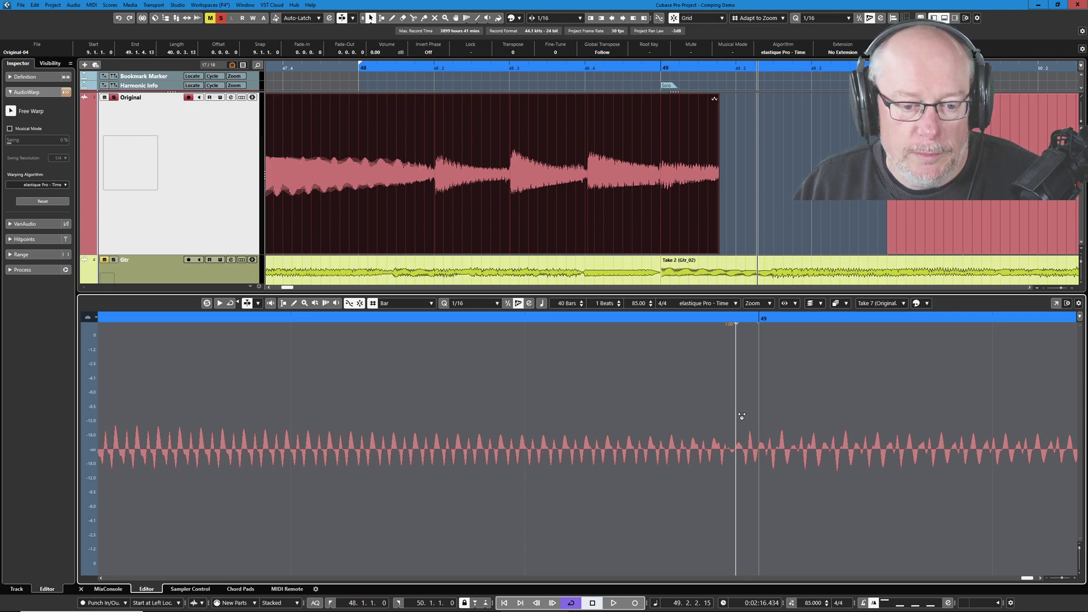
{"action": "left_click_drag", "start_coordinate": [740, 415], "coordinate": [768, 413]}
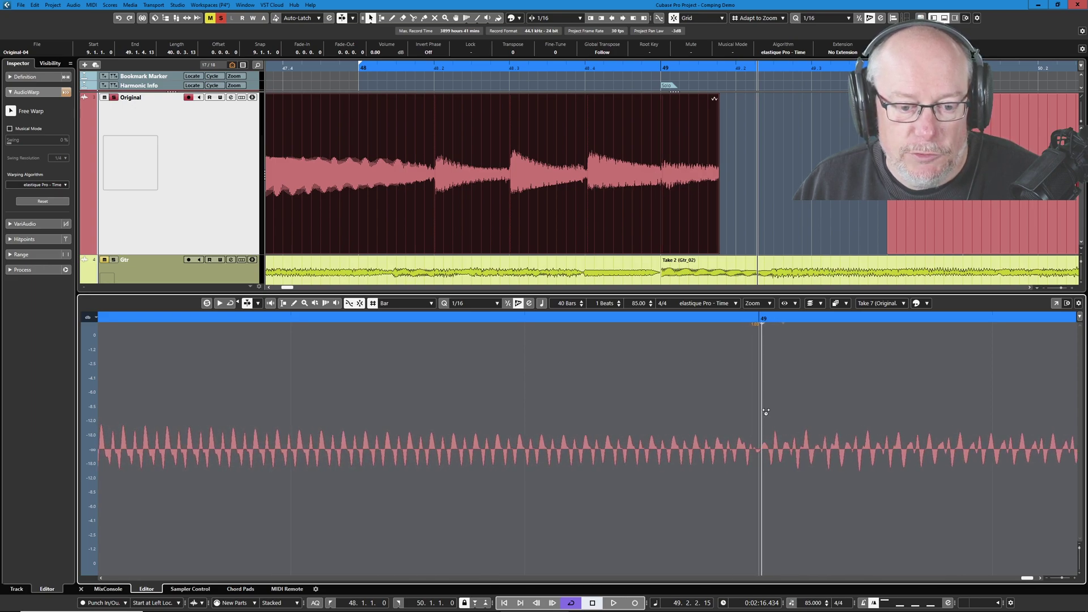
{"action": "scroll", "coordinate": [788, 475], "scroll_direction": "up", "scroll_amount": 4}
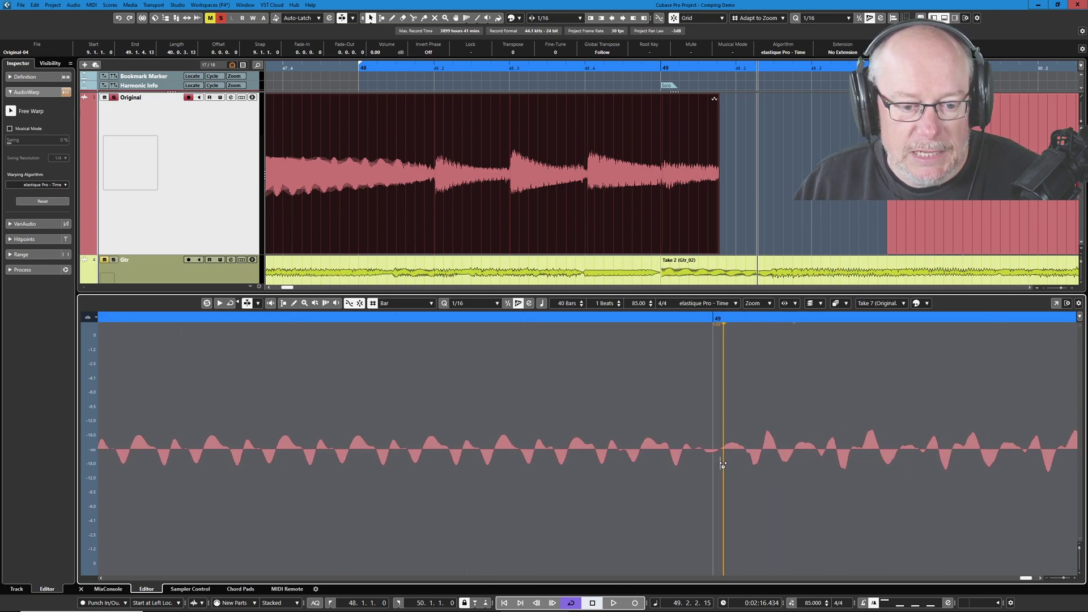
{"action": "left_click_drag", "start_coordinate": [725, 464], "coordinate": [715, 462]}
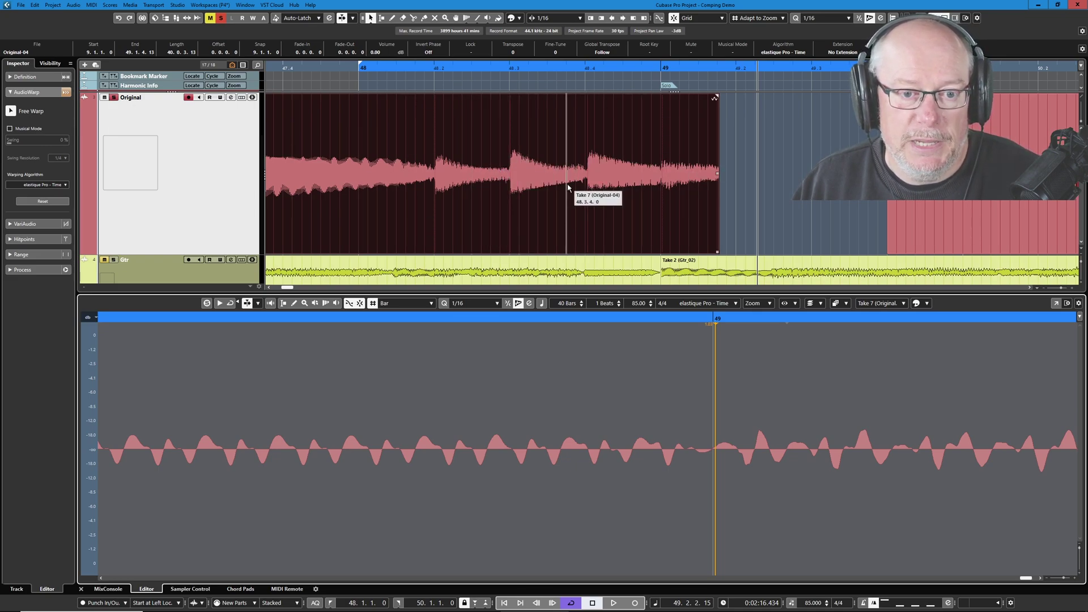
- Shorten Take 7's end and extend Take 10's start back to 48.3.1.0
{"action": "left_click_drag", "start_coordinate": [717, 252], "coordinate": [452, 252]}
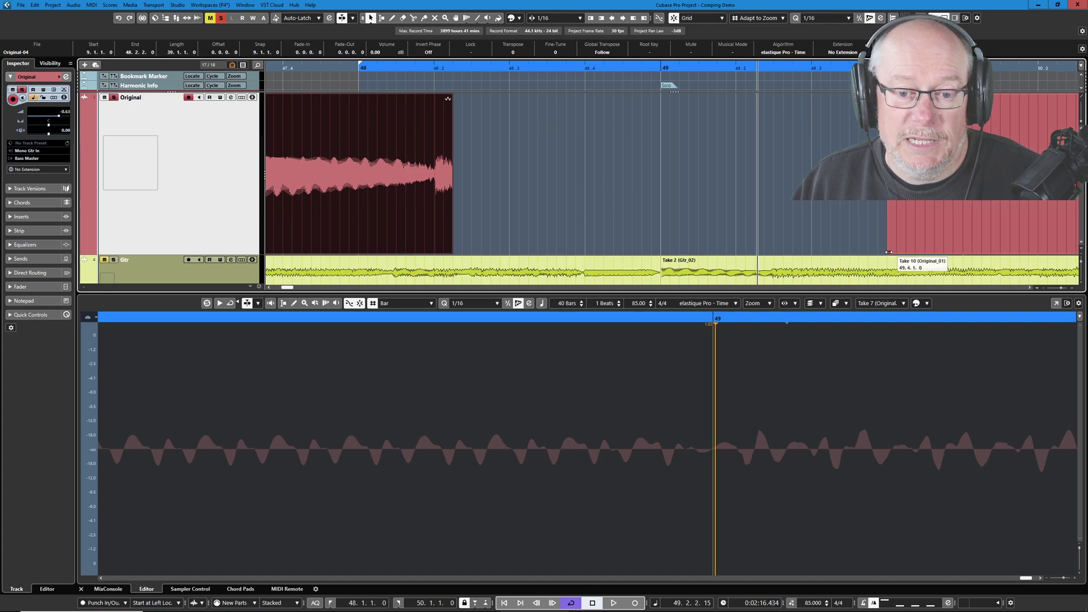
{"action": "left_click_drag", "start_coordinate": [888, 252], "coordinate": [510, 212]}
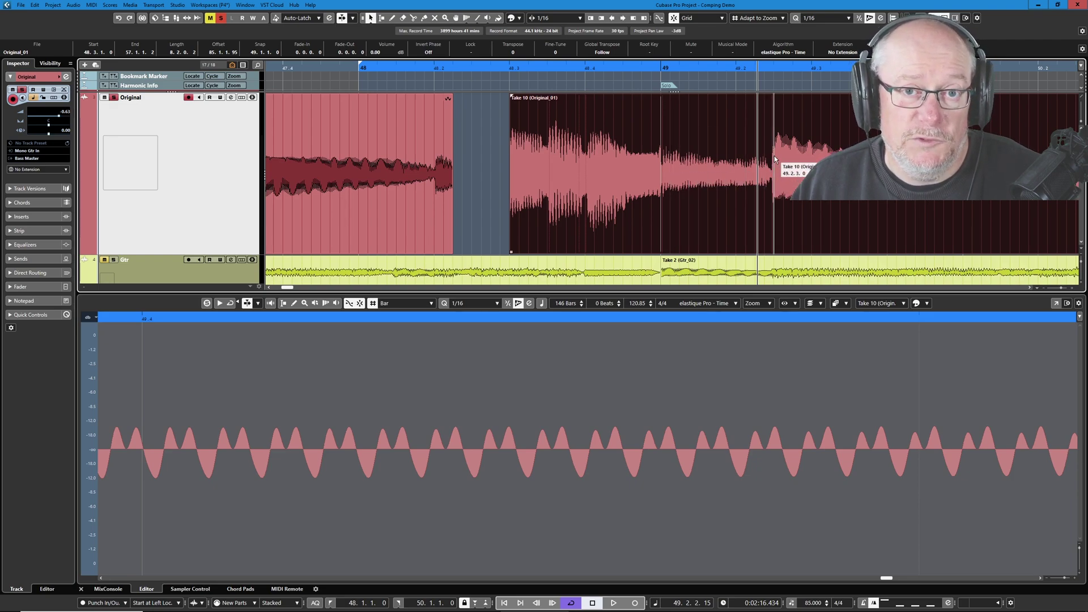
- Audition Take 10 from 48.3.3.0, then add a warp marker at bar 49
{"action": "left_click", "coordinate": [186, 303]}
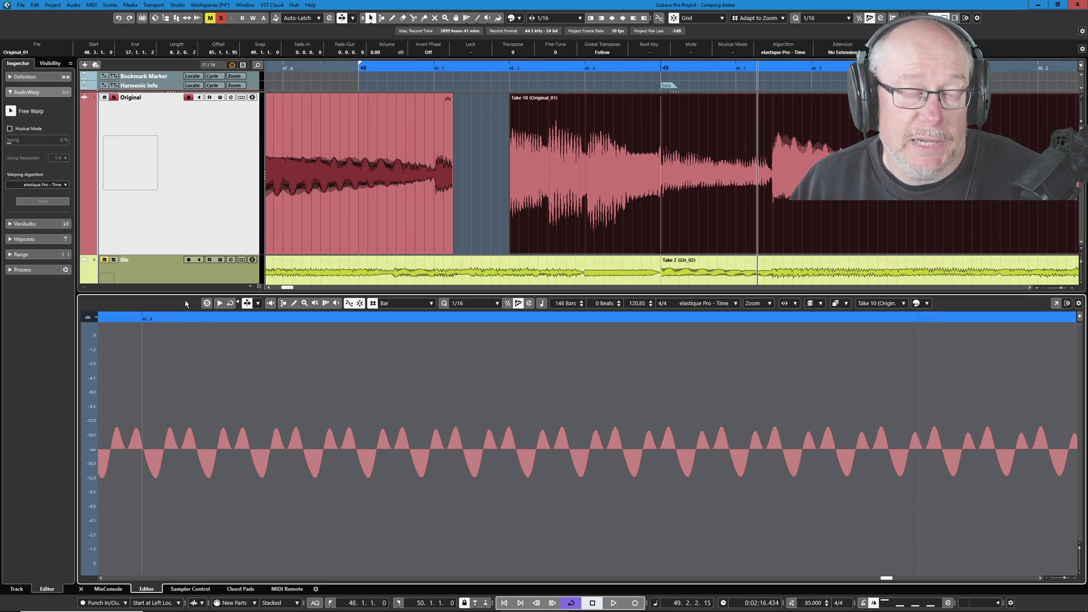
{"action": "scroll", "coordinate": [199, 315], "scroll_direction": "down", "scroll_amount": 10}
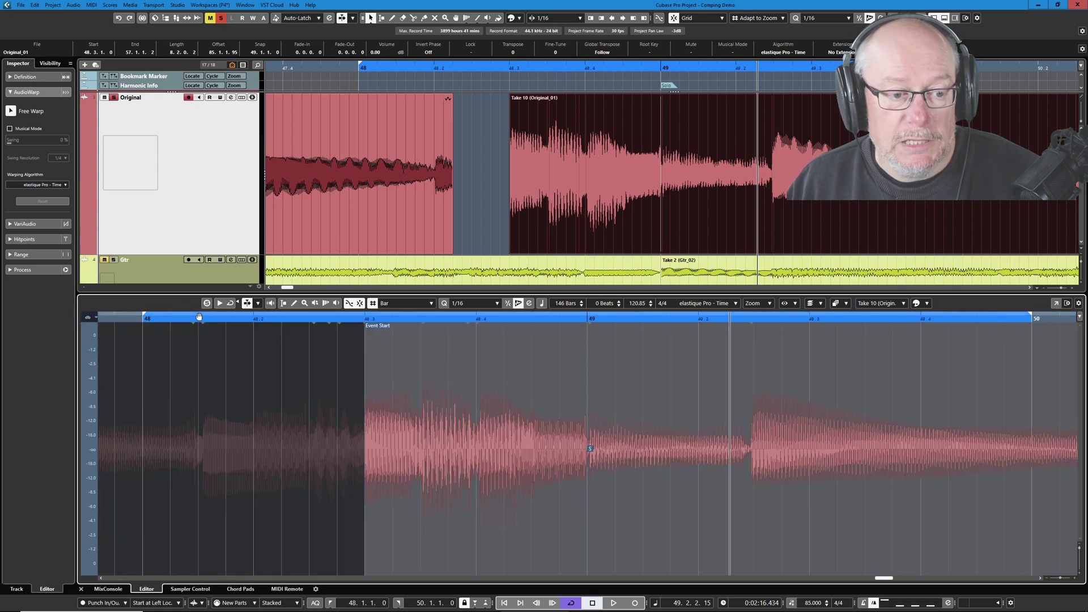
{"action": "left_click", "coordinate": [548, 67]}
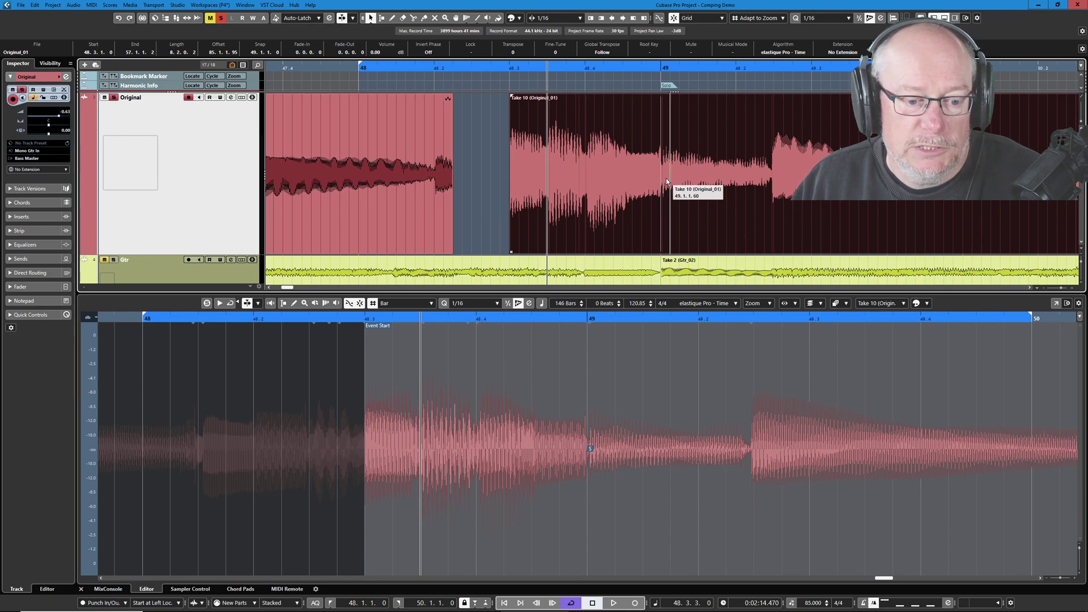
{"action": "scroll", "coordinate": [589, 468], "scroll_direction": "up", "scroll_amount": 6}
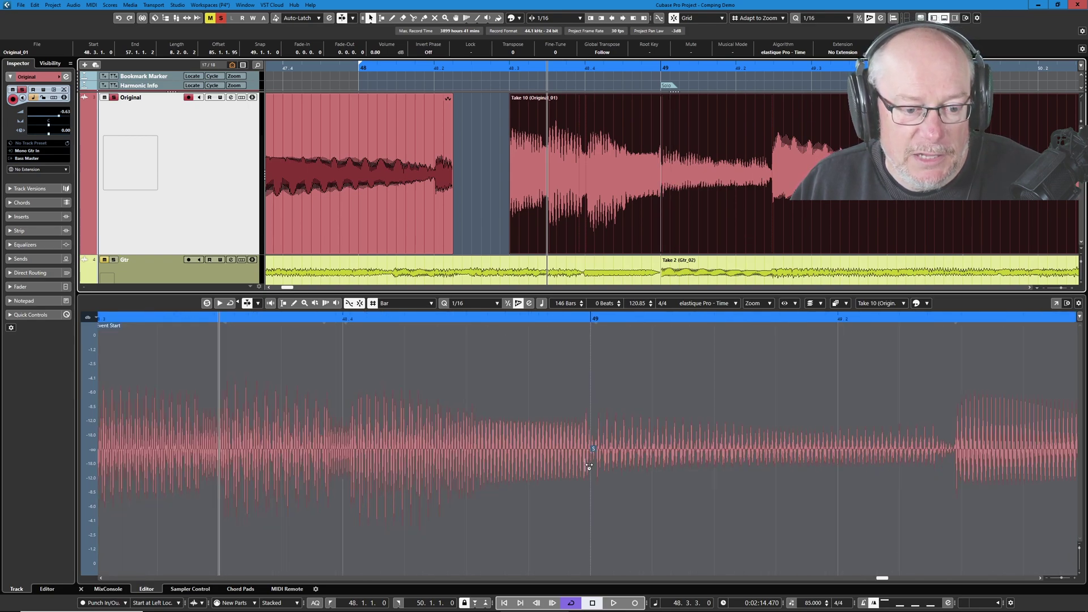
{"action": "scroll", "coordinate": [595, 462], "scroll_direction": "down", "scroll_amount": 2}
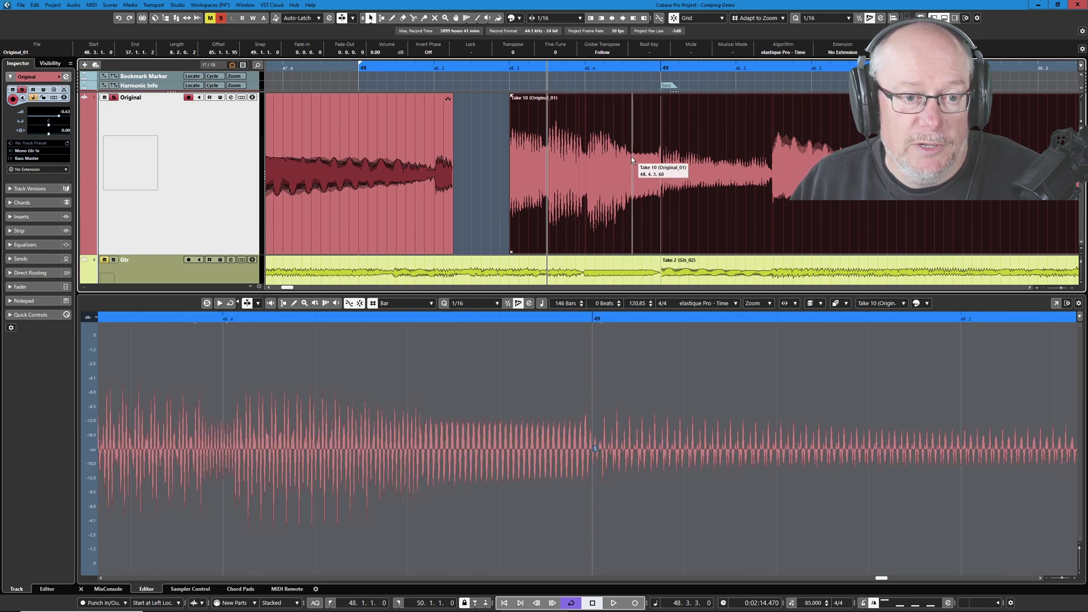
{"action": "key", "text": "space"}
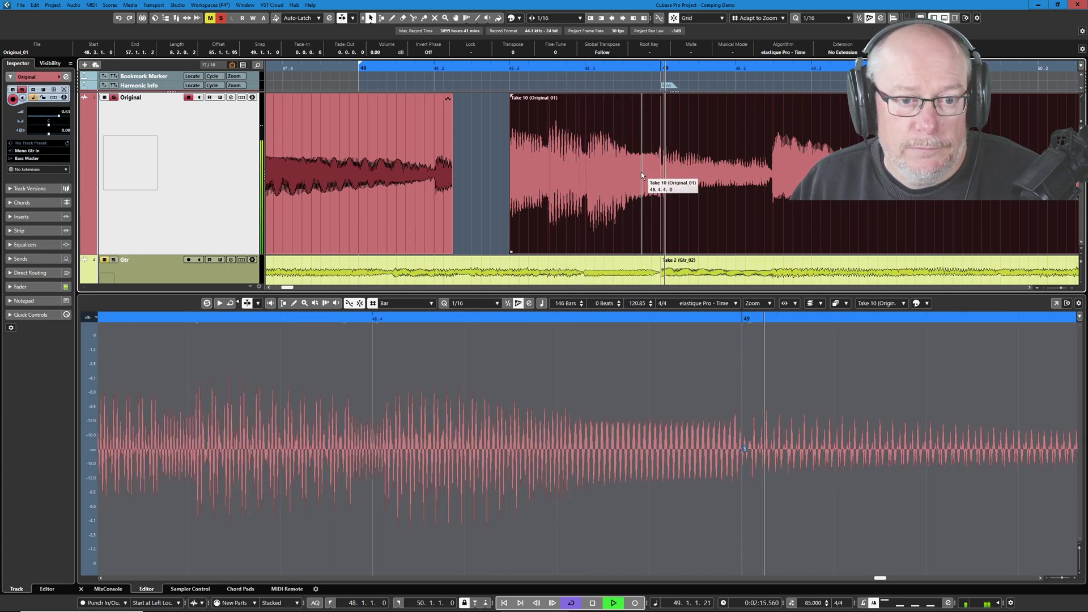
{"action": "key", "text": "space"}
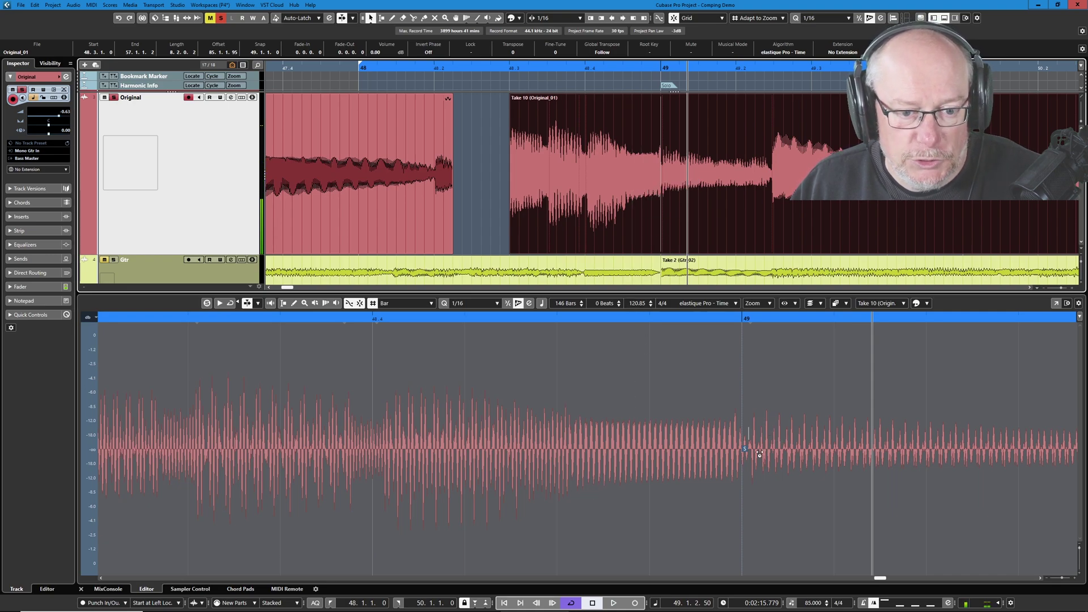
{"action": "scroll", "coordinate": [761, 460], "scroll_direction": "up", "scroll_amount": 3}
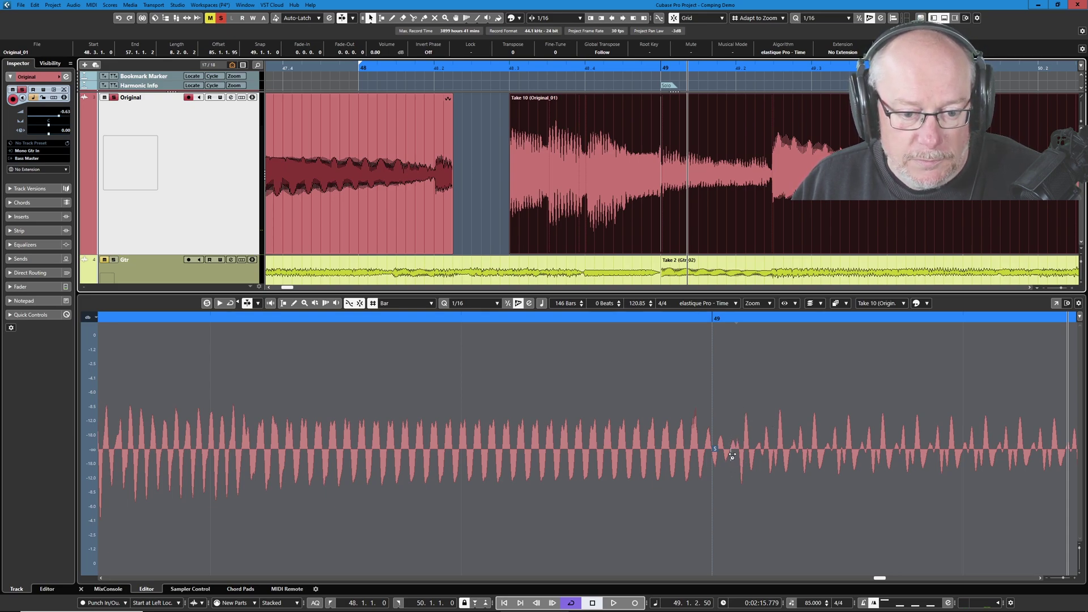
{"action": "left_click", "coordinate": [733, 452]}
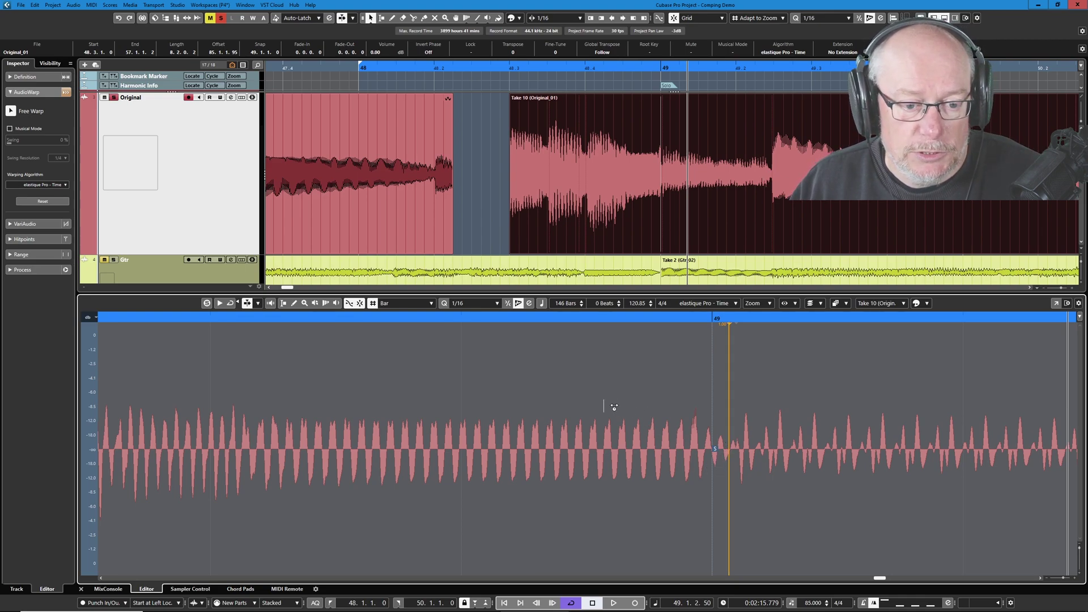
- Add a Take 10 warp marker at the next note onset and drag the bar 49 marker onto 49.1.1.2
{"action": "scroll", "coordinate": [601, 409], "scroll_direction": "down", "scroll_amount": 5}
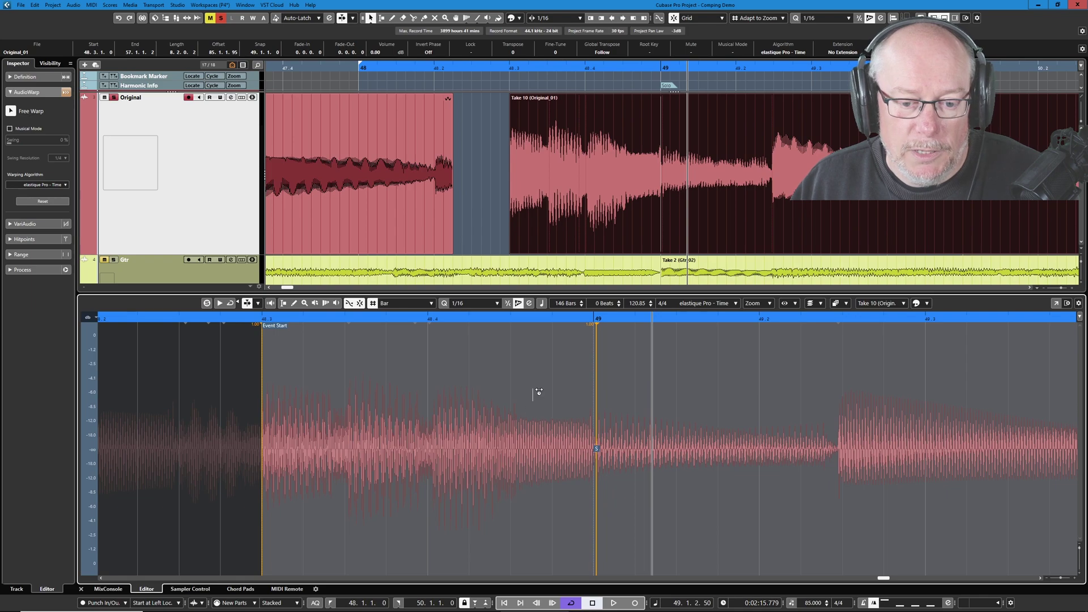
{"action": "left_click", "coordinate": [843, 448]}
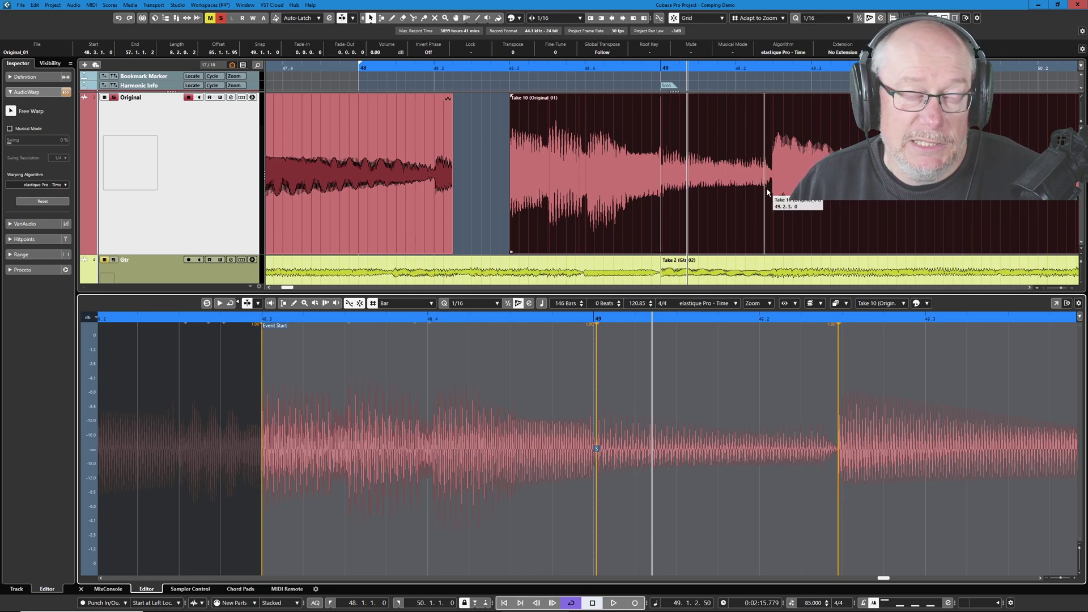
{"action": "scroll", "coordinate": [591, 469], "scroll_direction": "up", "scroll_amount": 3}
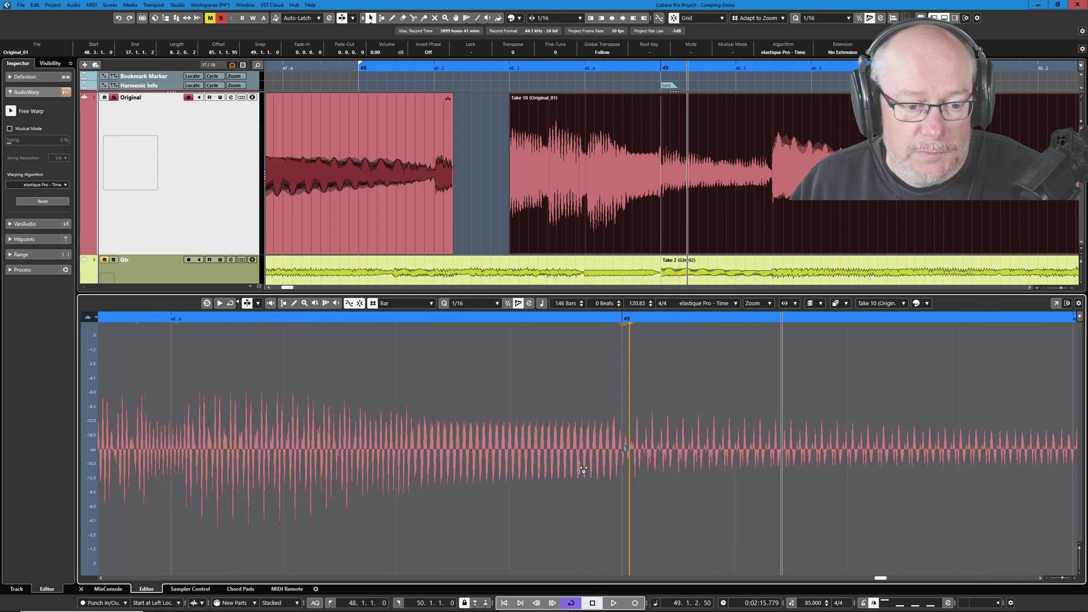
{"action": "scroll", "coordinate": [623, 462], "scroll_direction": "up", "scroll_amount": 3}
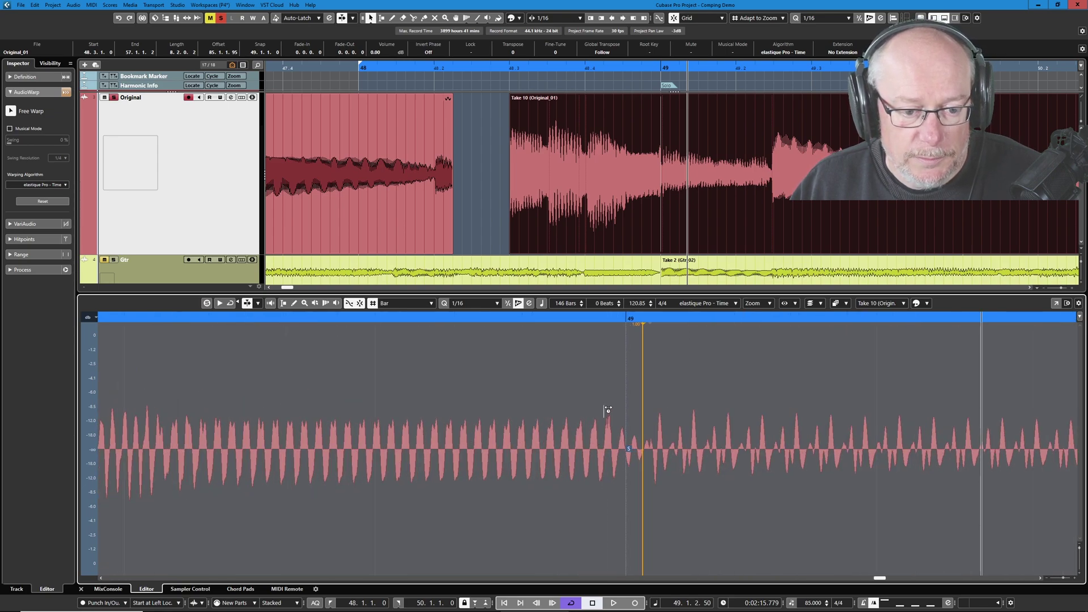
{"action": "scroll", "coordinate": [637, 460], "scroll_direction": "up", "scroll_amount": 4}
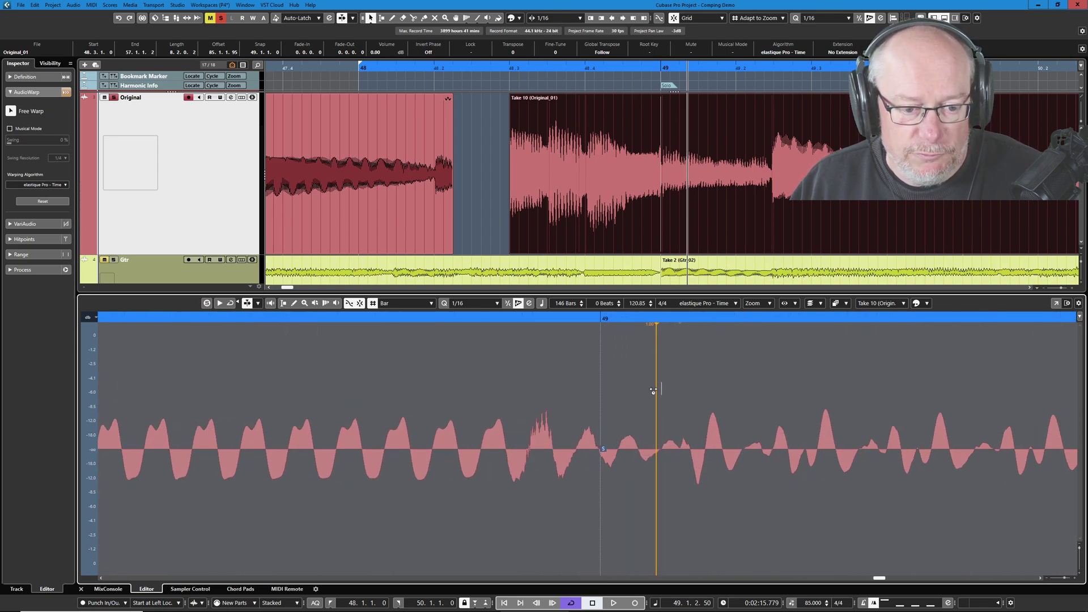
{"action": "left_click_drag", "start_coordinate": [660, 406], "coordinate": [602, 408]}
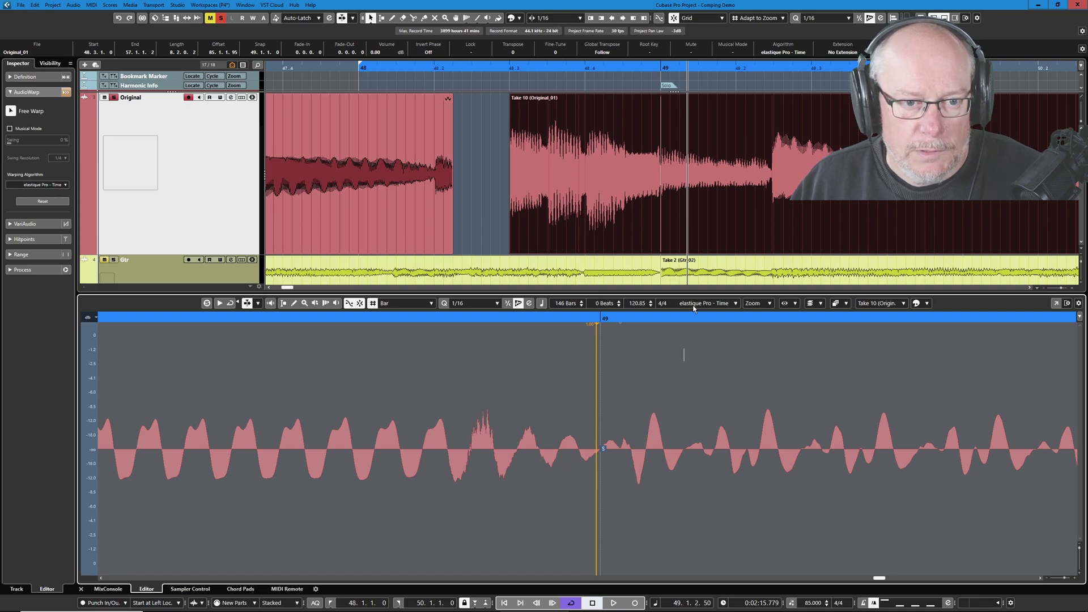
- Trim Take 10 to start at bar 49 and extend Take 7's end to meet it at 49.1.1.0
{"action": "left_click_drag", "start_coordinate": [510, 244], "coordinate": [661, 244]}
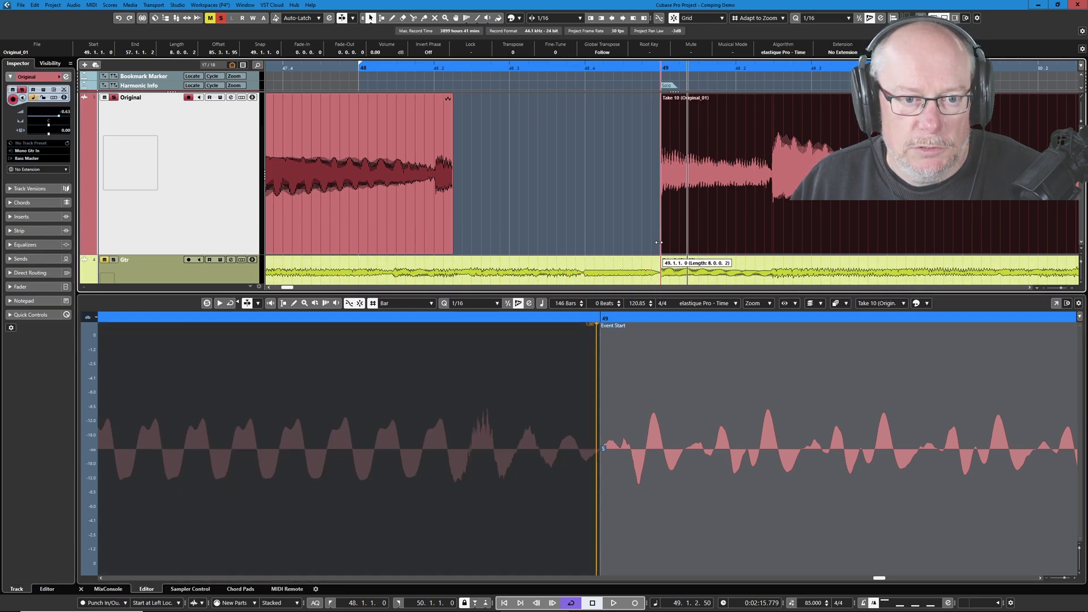
{"action": "left_click", "coordinate": [452, 250]}
{"action": "left_click_drag", "start_coordinate": [452, 250], "coordinate": [658, 234]}
- Play back the butted Take 7/Take 10 join at bar 49
{"action": "key", "text": "space"}
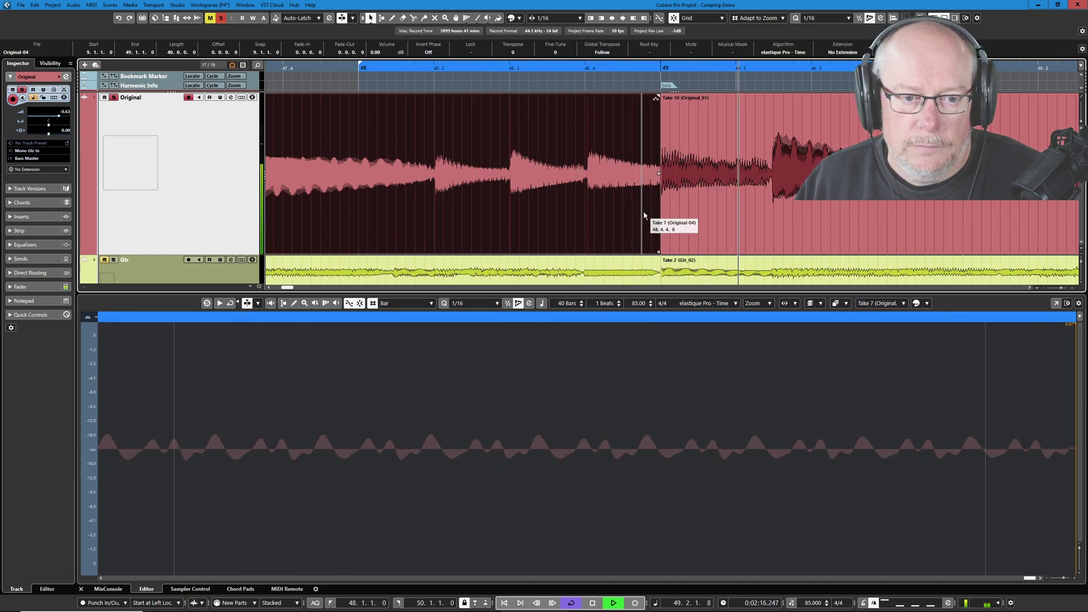
{"action": "key", "text": "space"}
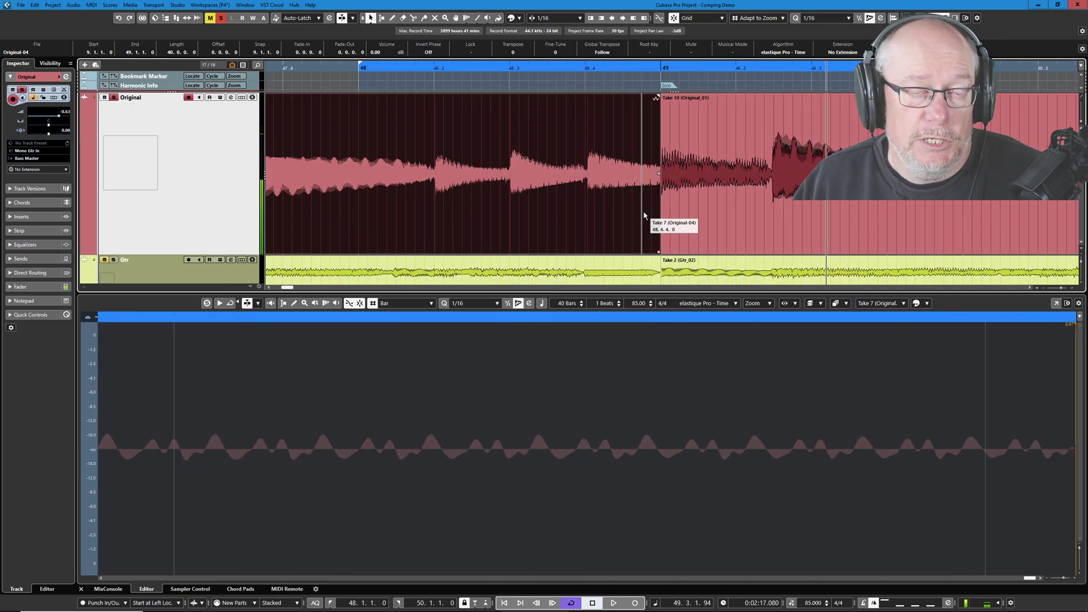
{"action": "scroll", "coordinate": [639, 197], "scroll_direction": "up", "scroll_amount": 10}
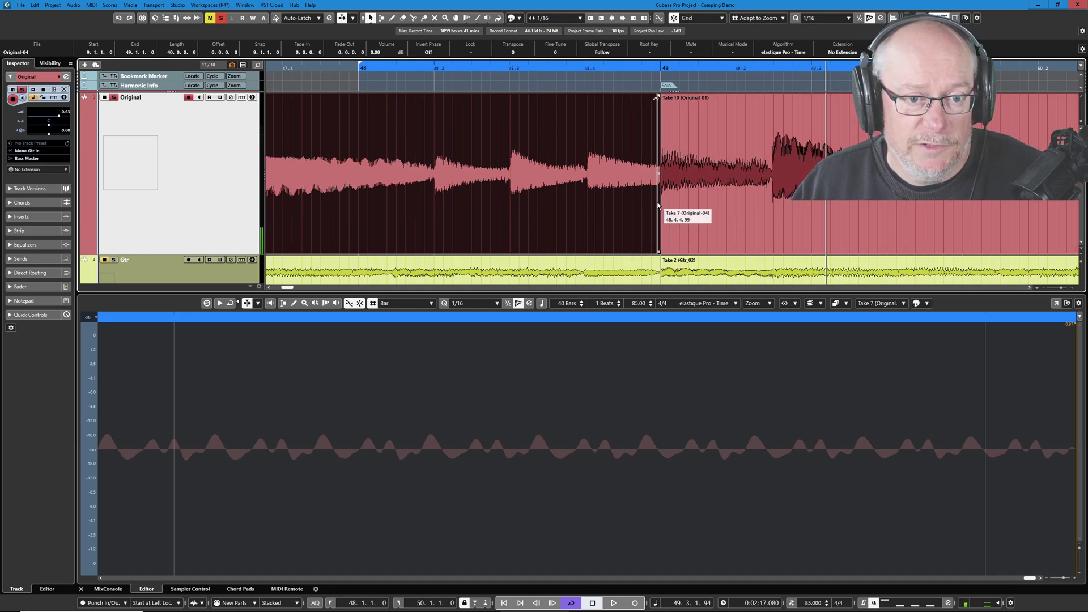
{"action": "scroll", "coordinate": [669, 205], "scroll_direction": "up", "scroll_amount": 5}
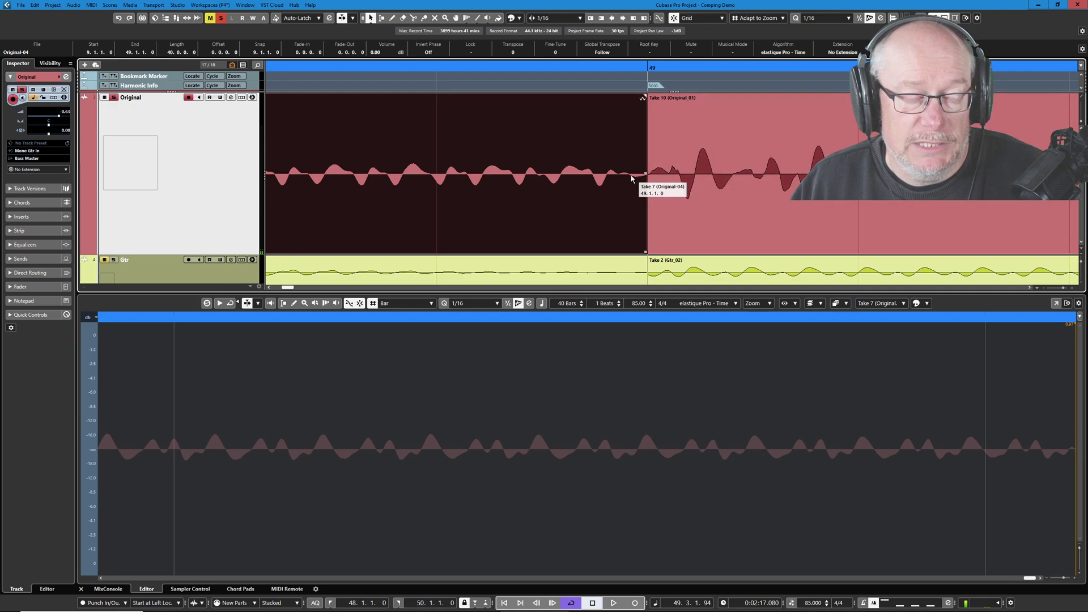
- Switch to the Range Selection tool and turn on Snap to Zero Crossing
{"action": "right_click", "coordinate": [551, 194]}
{"action": "left_click", "coordinate": [562, 192]}
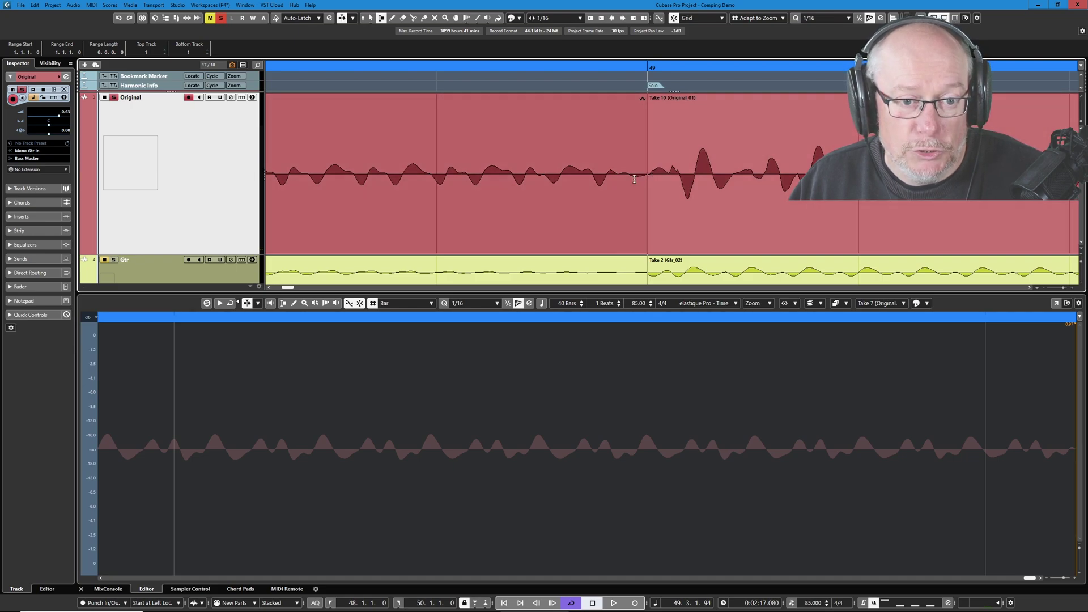
{"action": "left_click", "coordinate": [674, 19]}
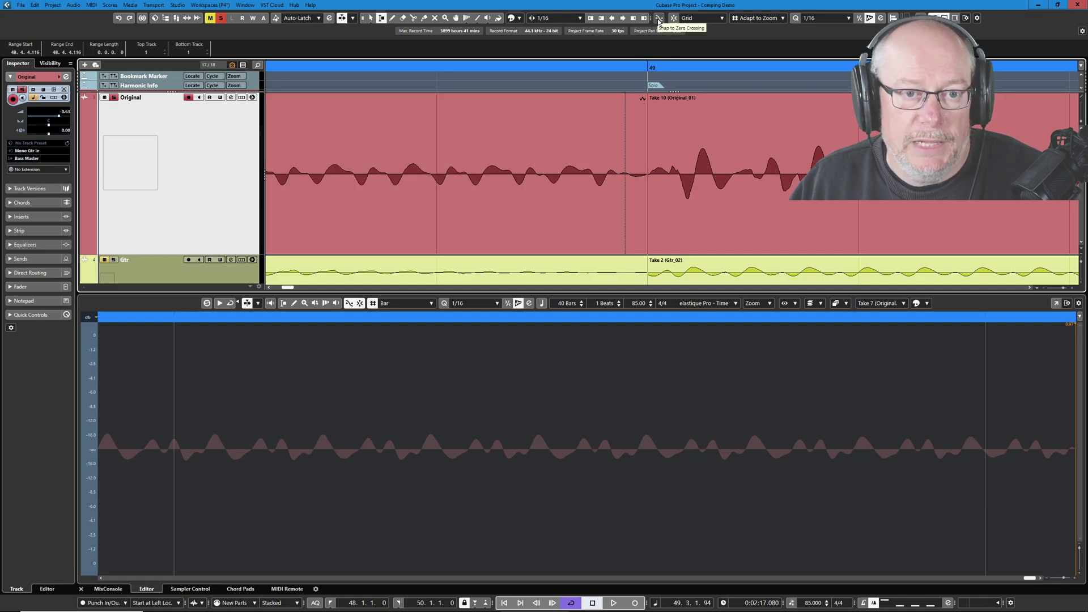
{"action": "left_click", "coordinate": [658, 18]}
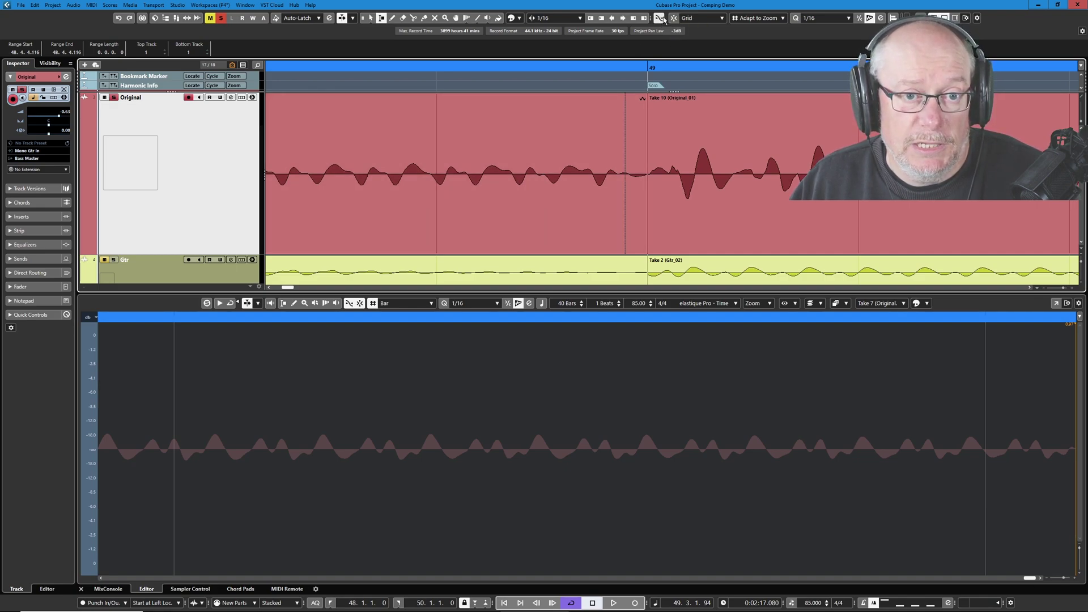
- Range-select the Original track audio just before bar 49 and crossfade it with X
{"action": "left_click", "coordinate": [622, 184]}
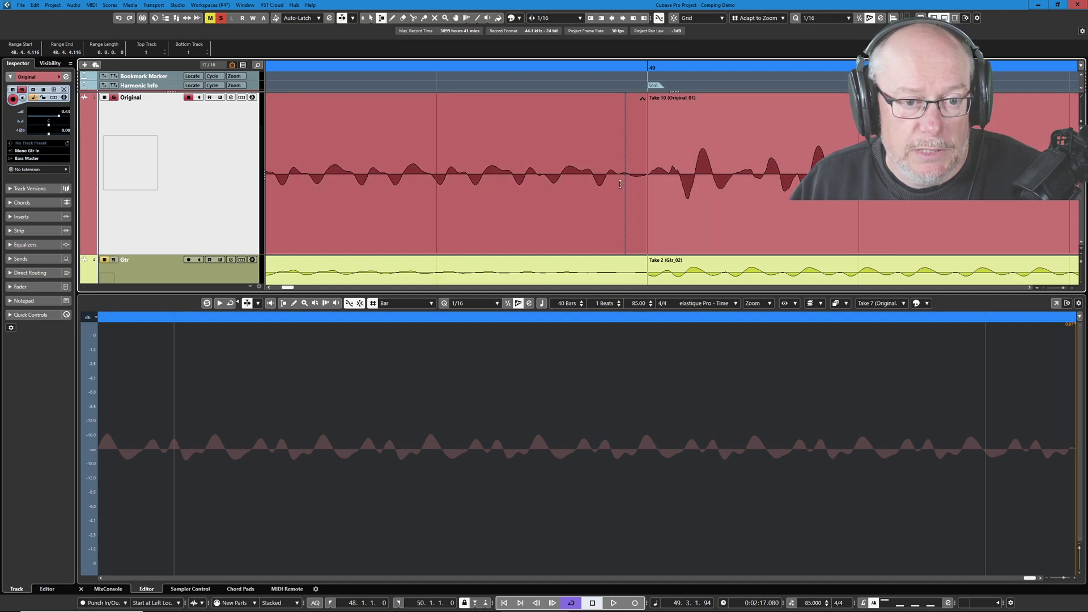
{"action": "left_click_drag", "start_coordinate": [621, 184], "coordinate": [674, 180]}
{"action": "left_click", "coordinate": [680, 186]}
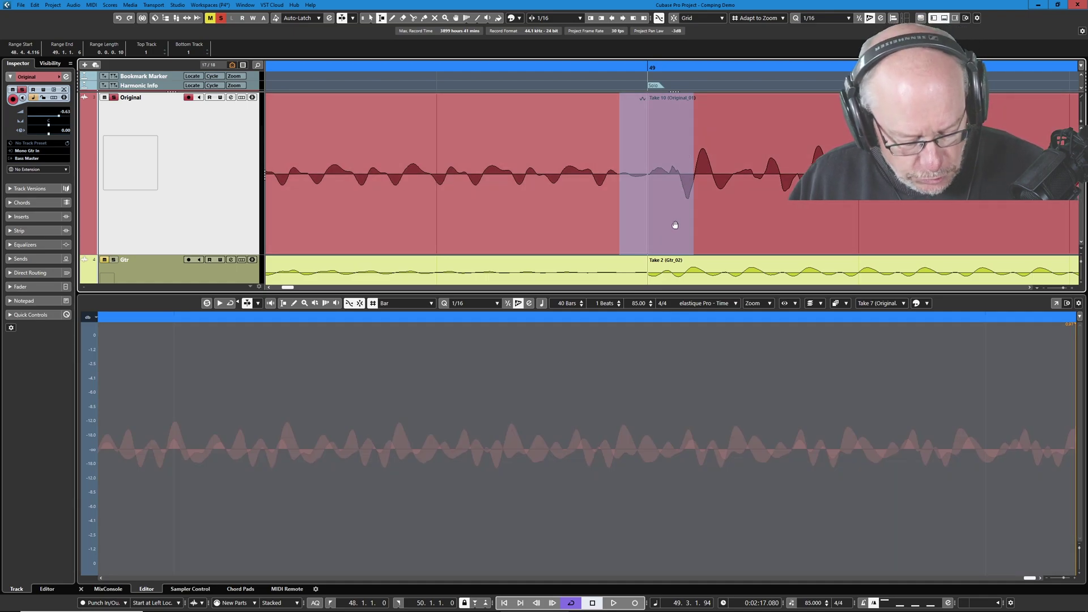
{"action": "key", "text": "x"}
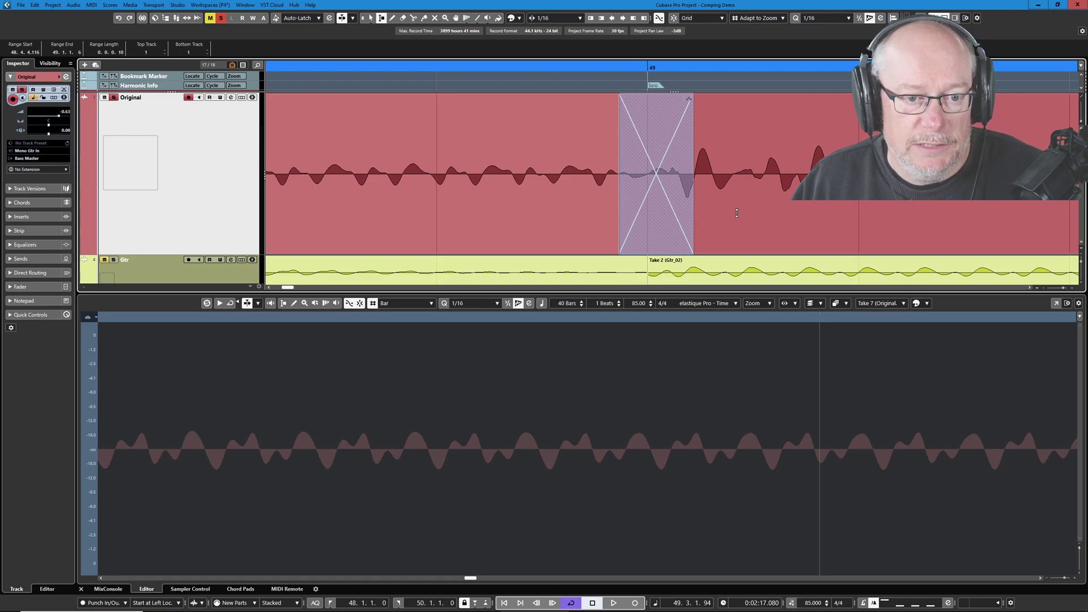
{"action": "left_click", "coordinate": [661, 183]}
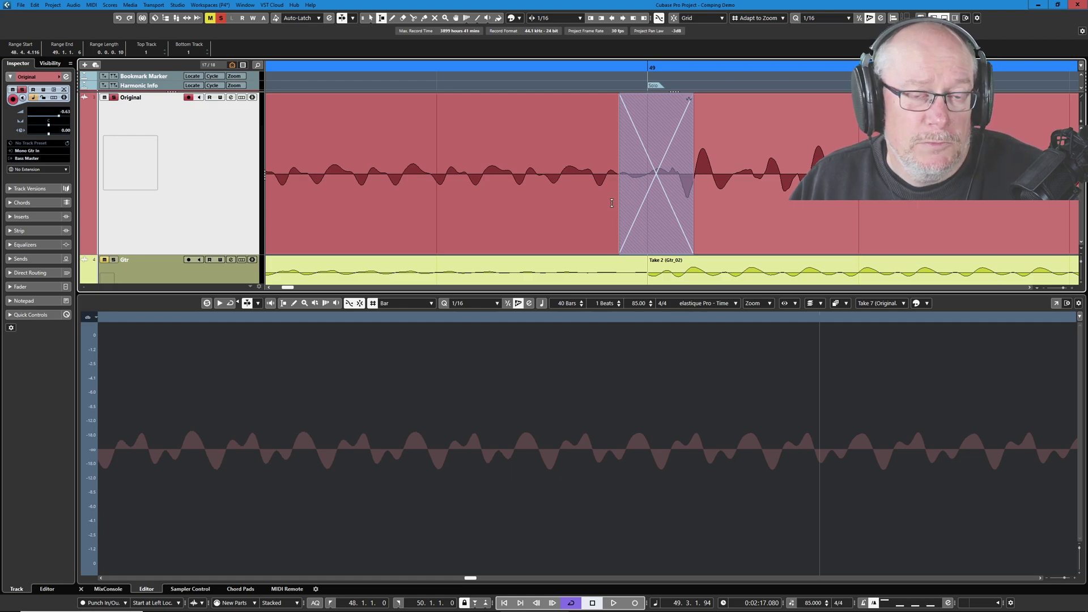
{"action": "key", "text": "g"}
{"action": "key", "text": "g"}
{"action": "key", "text": "g"}
{"action": "key", "text": "g"}
{"action": "key", "text": "g"}
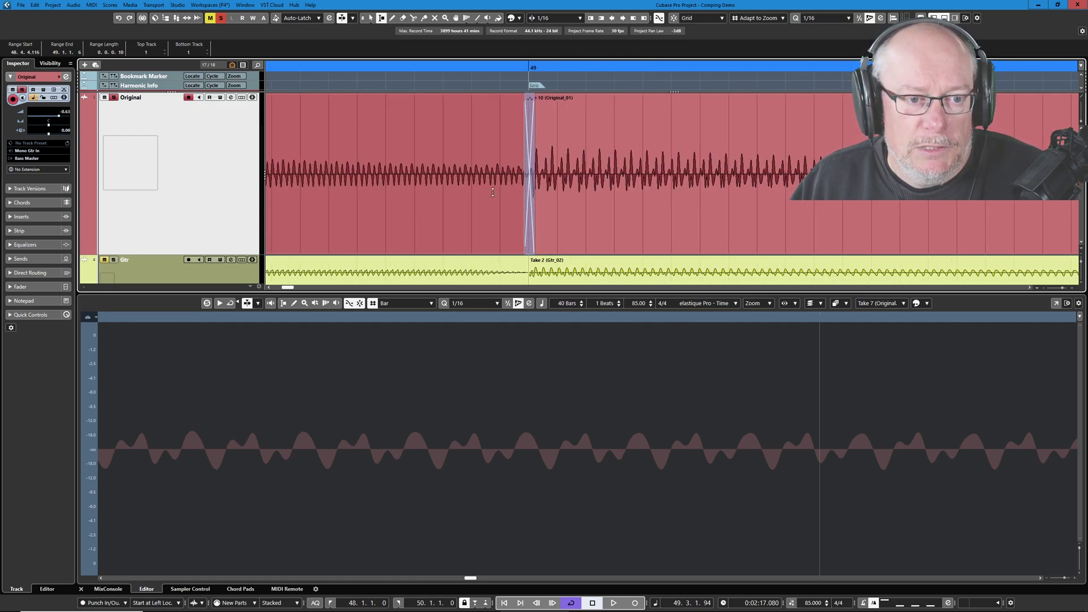
{"action": "key", "text": "g"}
{"action": "key", "text": "g"}
{"action": "key", "text": "g"}
{"action": "key", "text": "g"}
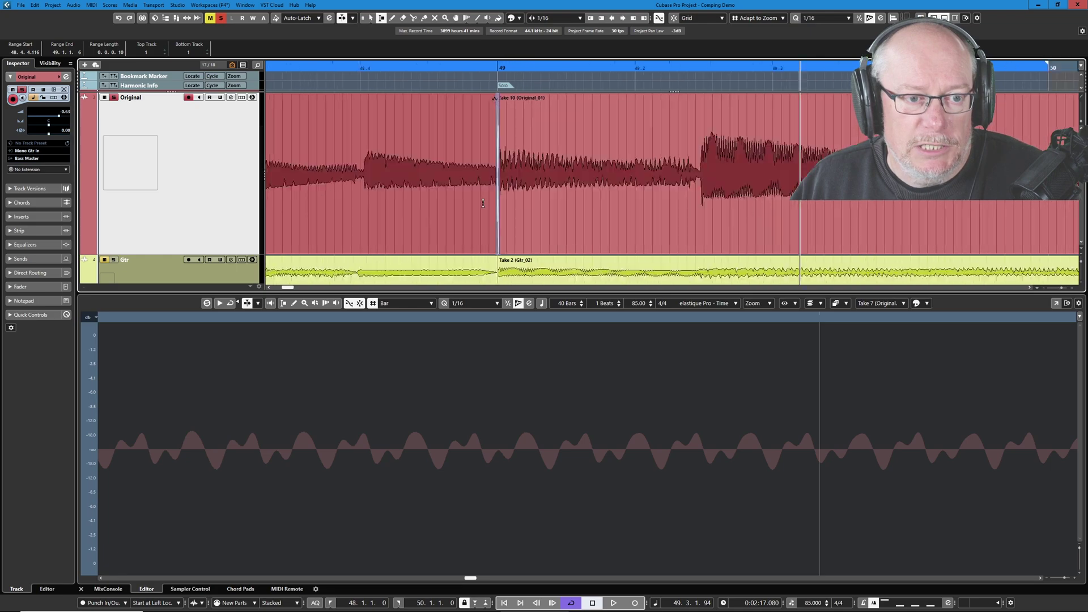
{"action": "key", "text": "g"}
{"action": "key", "text": "g"}
{"action": "key", "text": "g"}
{"action": "key", "text": "g"}
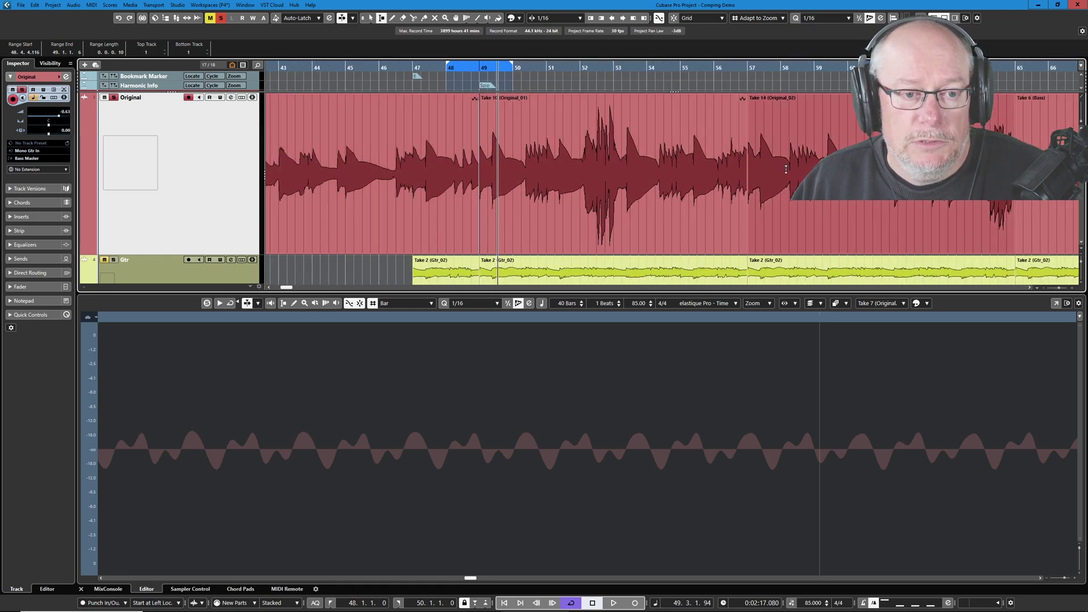
- Set the locators to bars 56–58 and switch to the Object Selection tool
{"action": "key", "text": "g"}
{"action": "key", "text": "g"}
{"action": "key", "text": "h"}
{"action": "key", "text": "h"}
{"action": "key", "text": "h"}
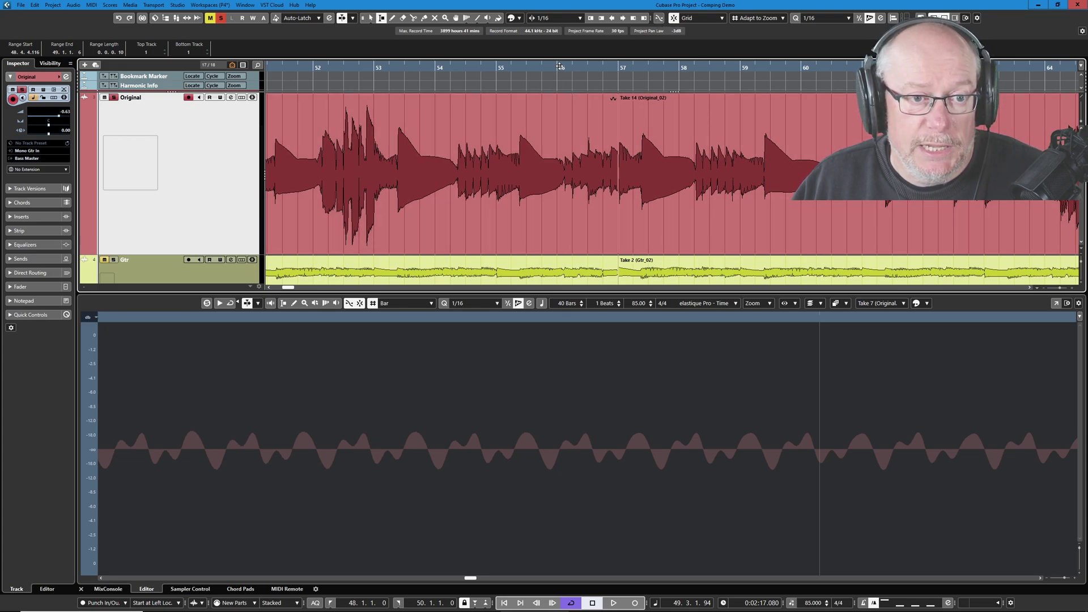
{"action": "left_click_drag", "start_coordinate": [559, 66], "coordinate": [678, 67]}
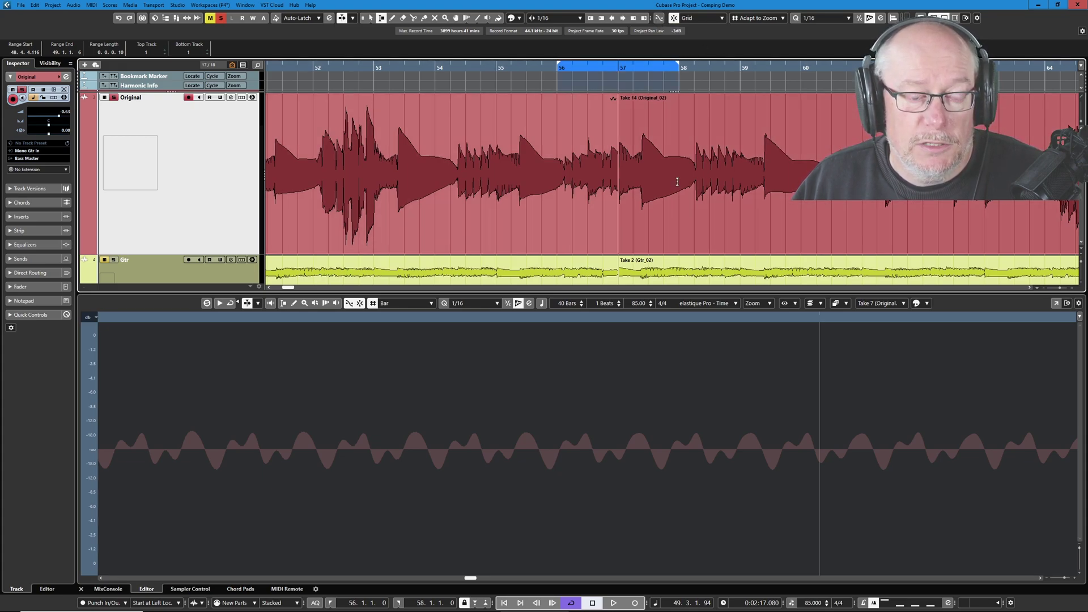
{"action": "right_click", "coordinate": [658, 177]}
{"action": "left_click", "coordinate": [659, 176]}
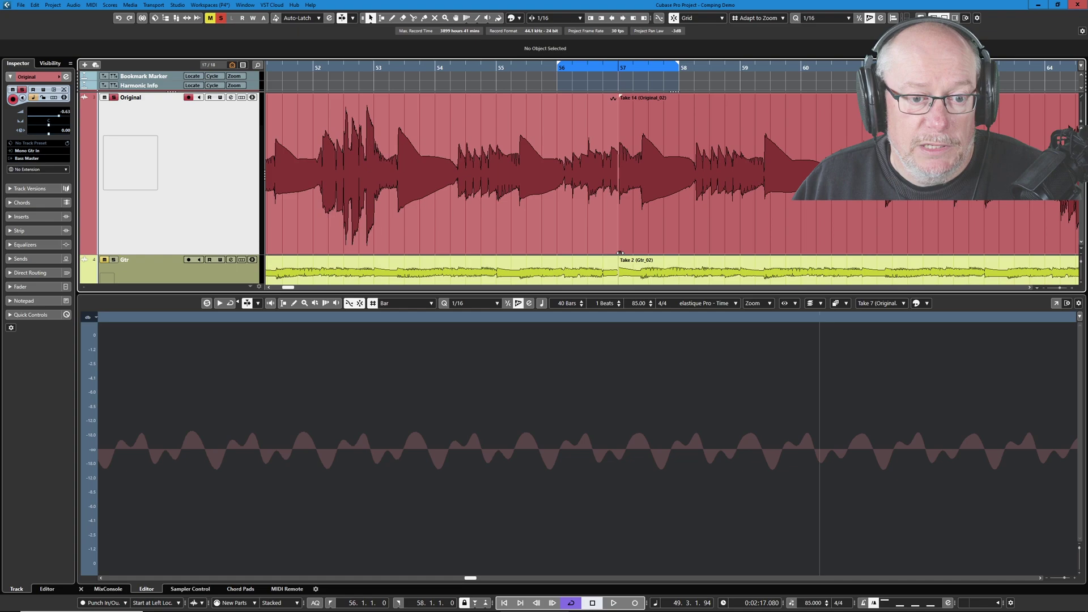
- Trim Take 14's start to 57.3.1.0, then select the Take 10 event
{"action": "left_click_drag", "start_coordinate": [620, 253], "coordinate": [733, 231]}
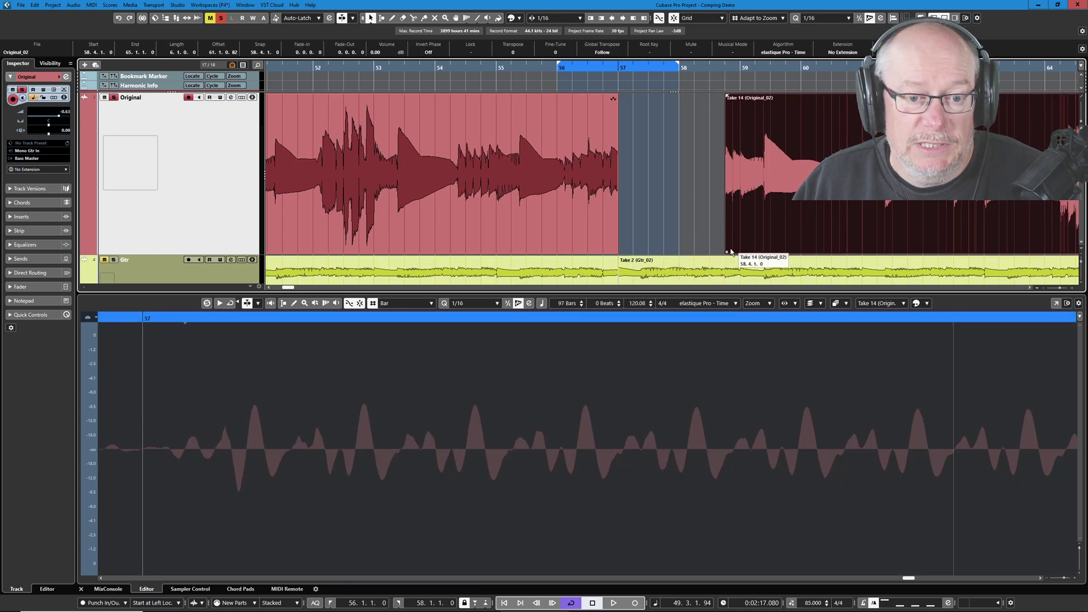
{"action": "left_click_drag", "start_coordinate": [726, 252], "coordinate": [642, 251]}
{"action": "key", "text": "h"}
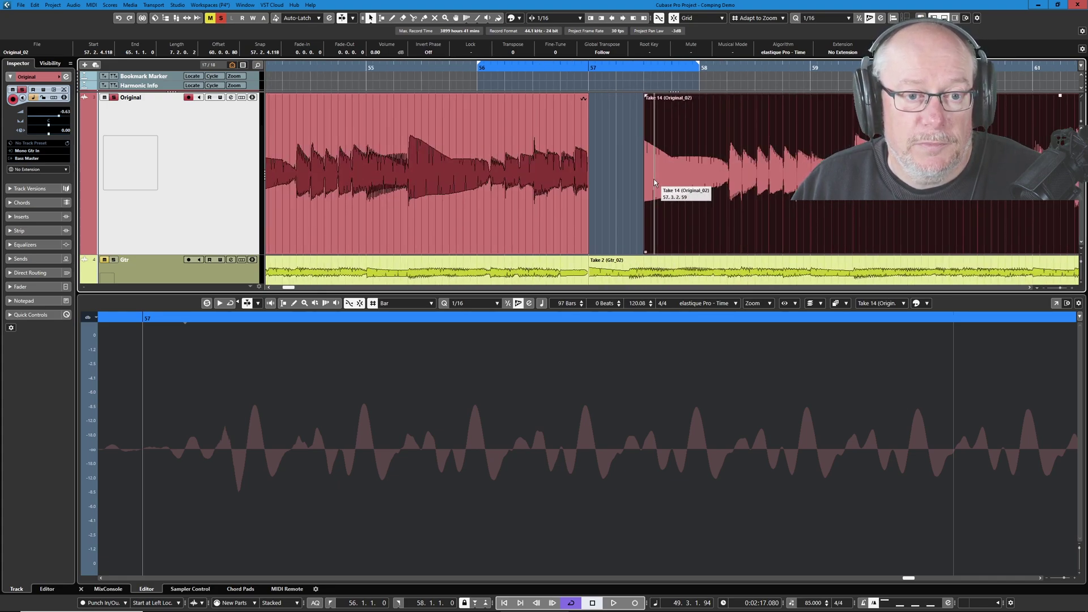
{"action": "key", "text": "h"}
{"action": "key", "text": "h"}
{"action": "key", "text": "h"}
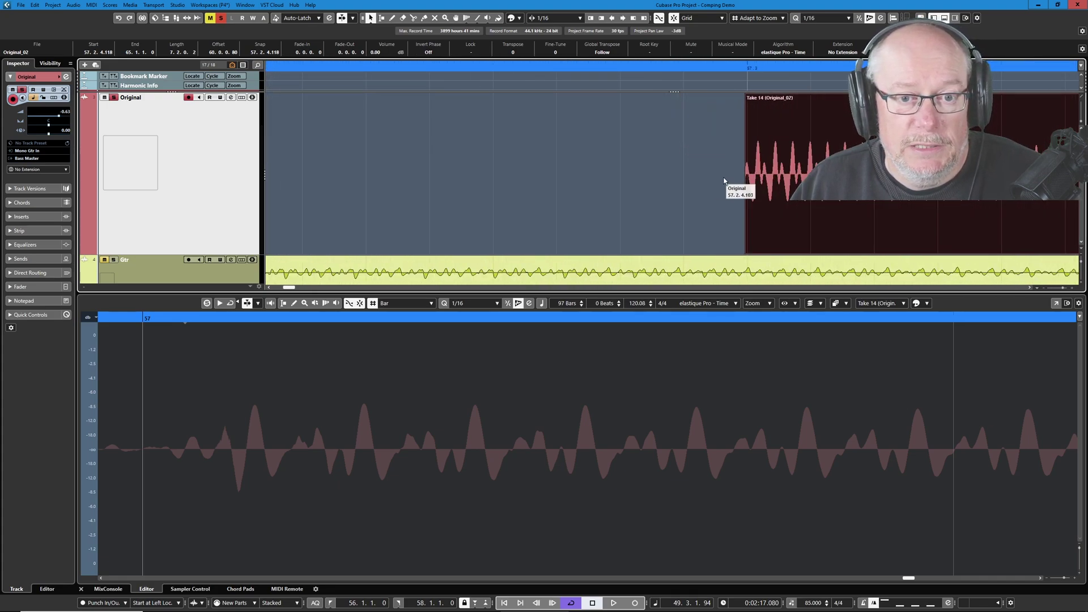
{"action": "key", "text": "h"}
{"action": "key", "text": "h"}
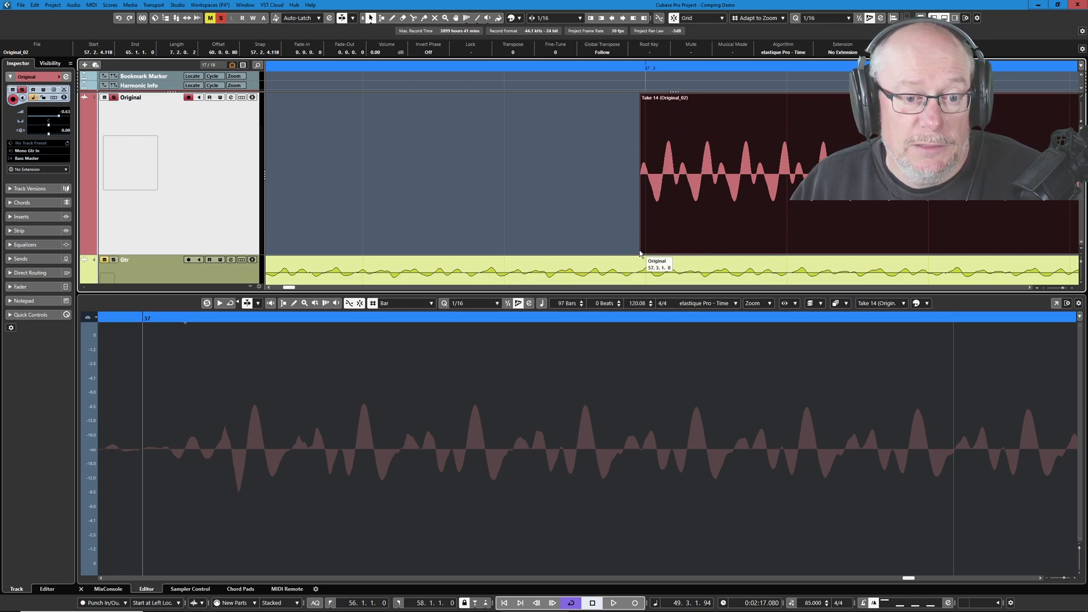
{"action": "left_click_drag", "start_coordinate": [641, 254], "coordinate": [644, 254]}
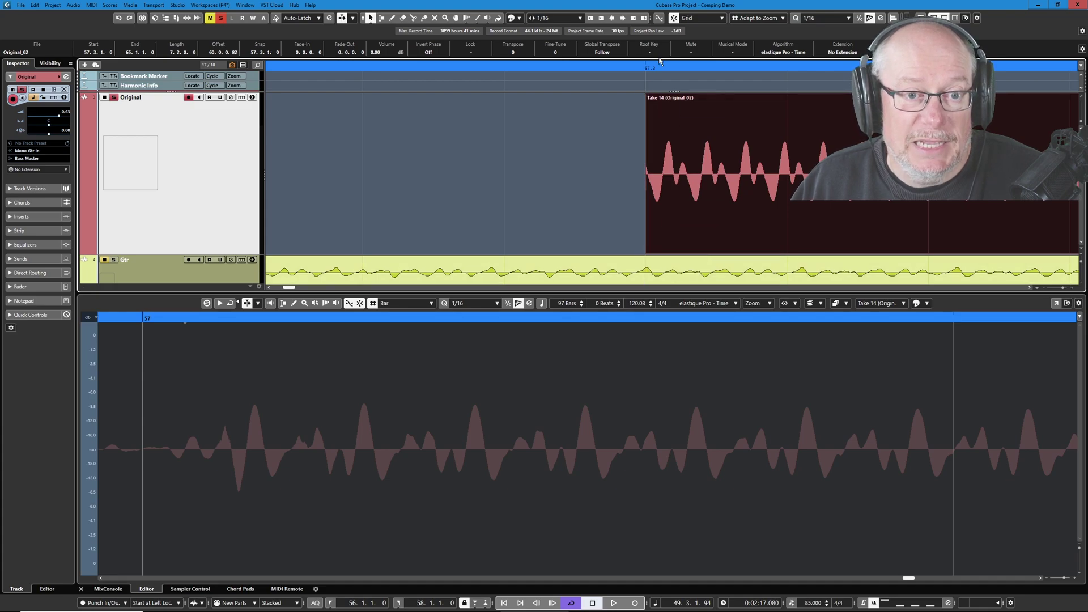
{"action": "scroll", "coordinate": [692, 170], "scroll_direction": "down", "scroll_amount": 3}
{"action": "scroll", "coordinate": [694, 161], "scroll_direction": "down", "scroll_amount": 3}
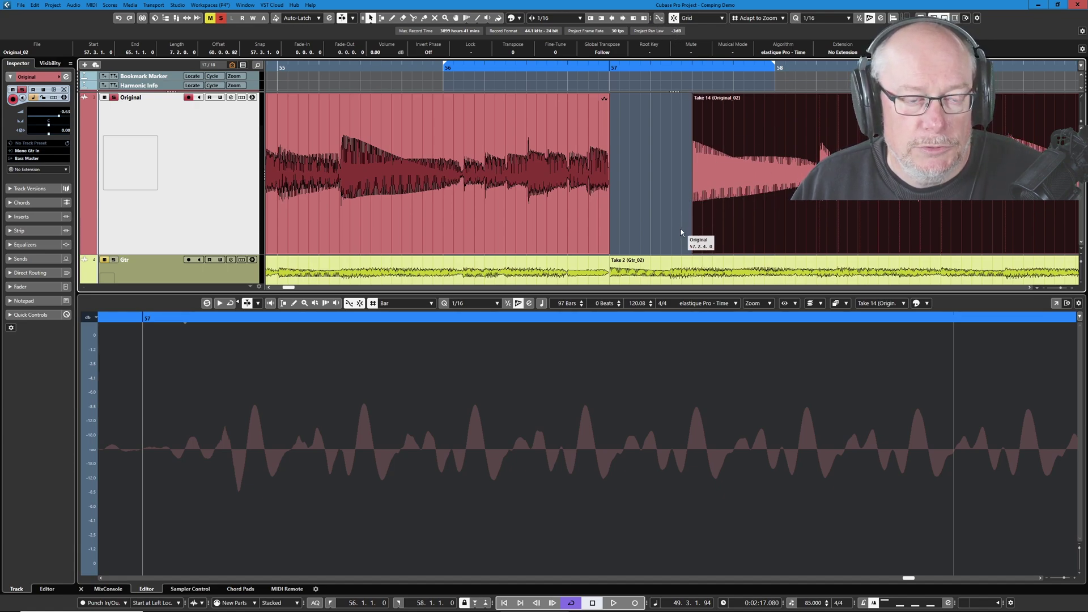
{"action": "left_click", "coordinate": [588, 160]}
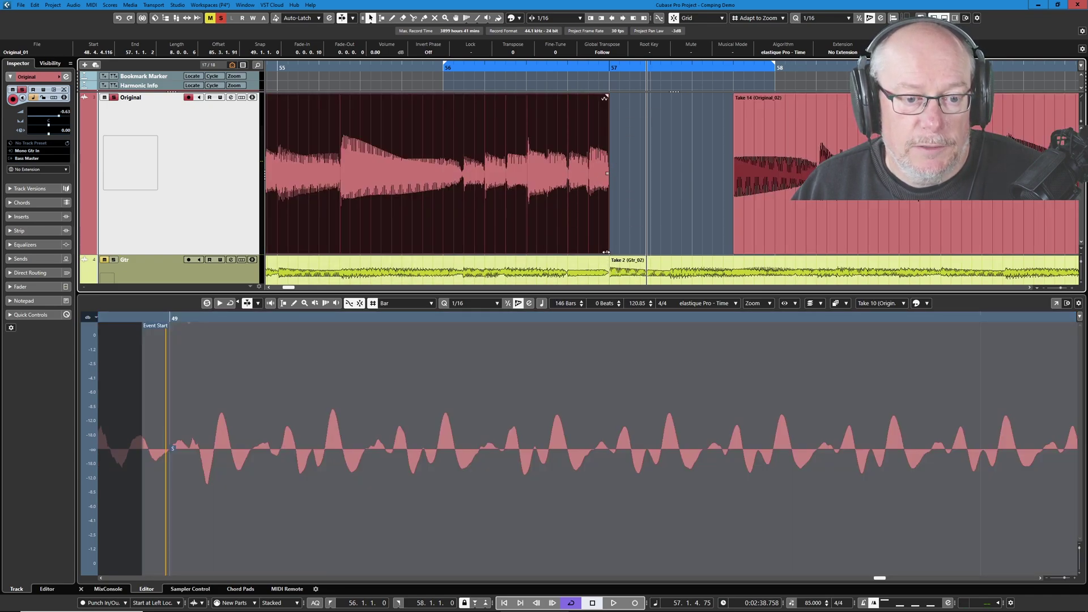
- Extend Take 10's end to 57.3.3.0 and view its bar 57 audio in the Sample Editor
{"action": "left_click_drag", "start_coordinate": [608, 255], "coordinate": [712, 251]}
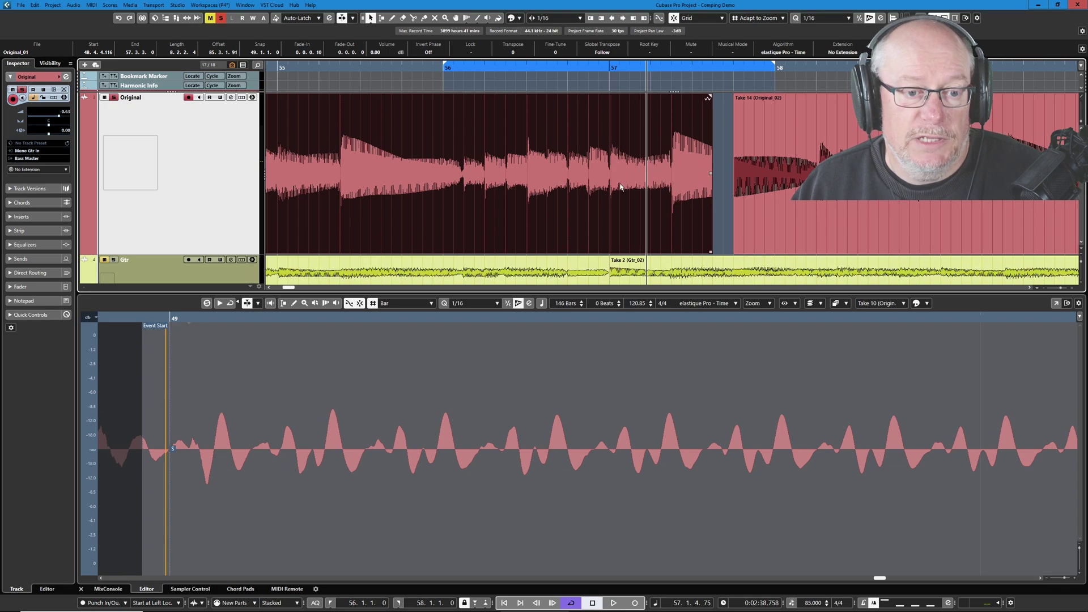
{"action": "left_click", "coordinate": [169, 306]}
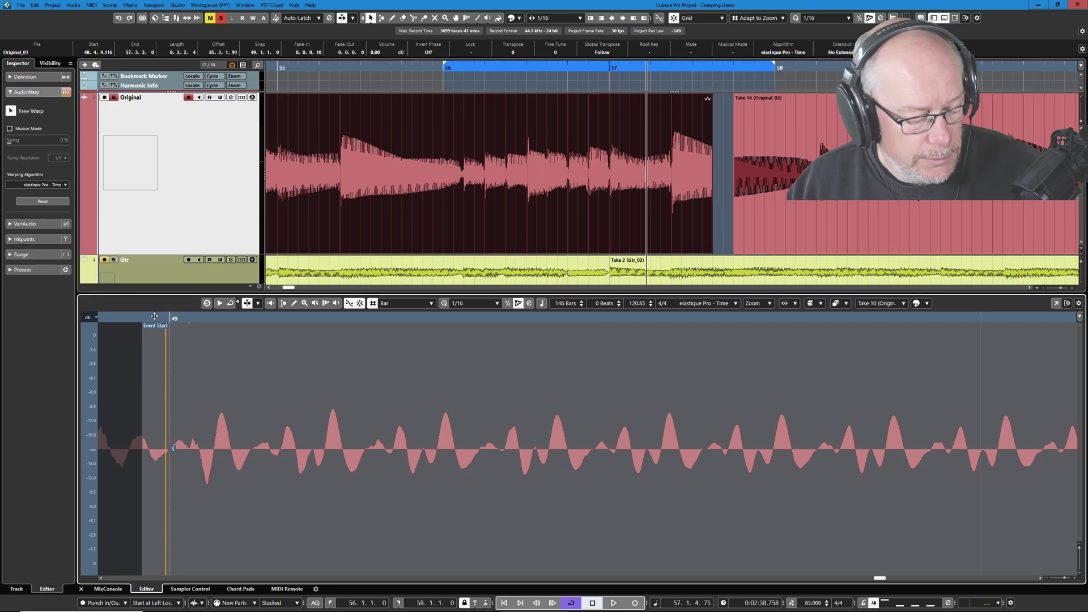
{"action": "key", "text": "shift+l"}
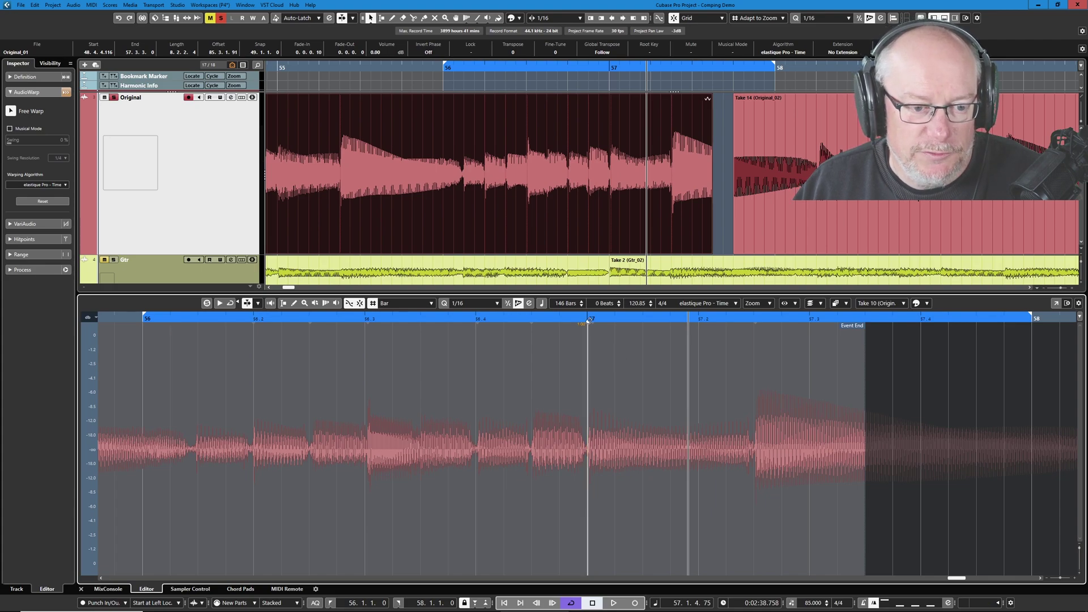
{"action": "scroll", "coordinate": [574, 459], "scroll_direction": "up", "scroll_amount": 6}
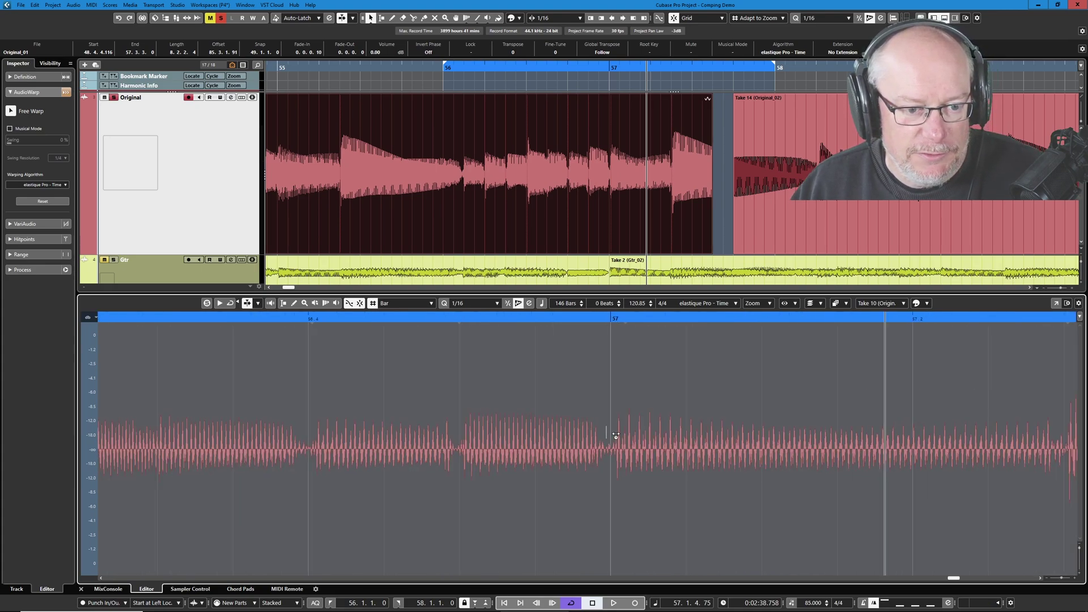
{"action": "scroll", "coordinate": [616, 435], "scroll_direction": "up", "scroll_amount": 1}
{"action": "scroll", "coordinate": [603, 425], "scroll_direction": "up", "scroll_amount": 2}
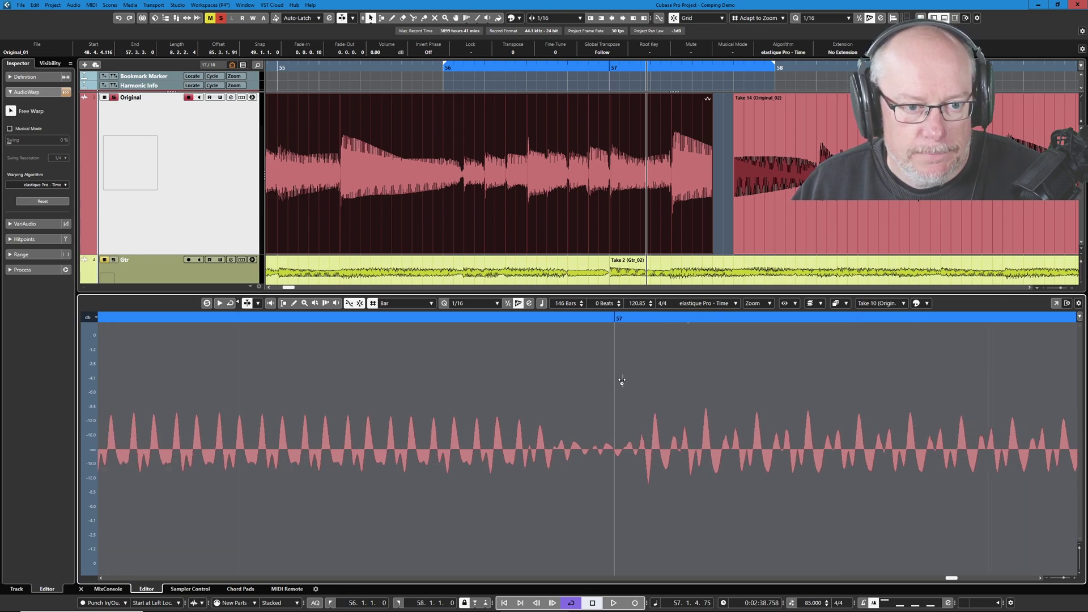
{"action": "scroll", "coordinate": [621, 385], "scroll_direction": "down", "scroll_amount": 3}
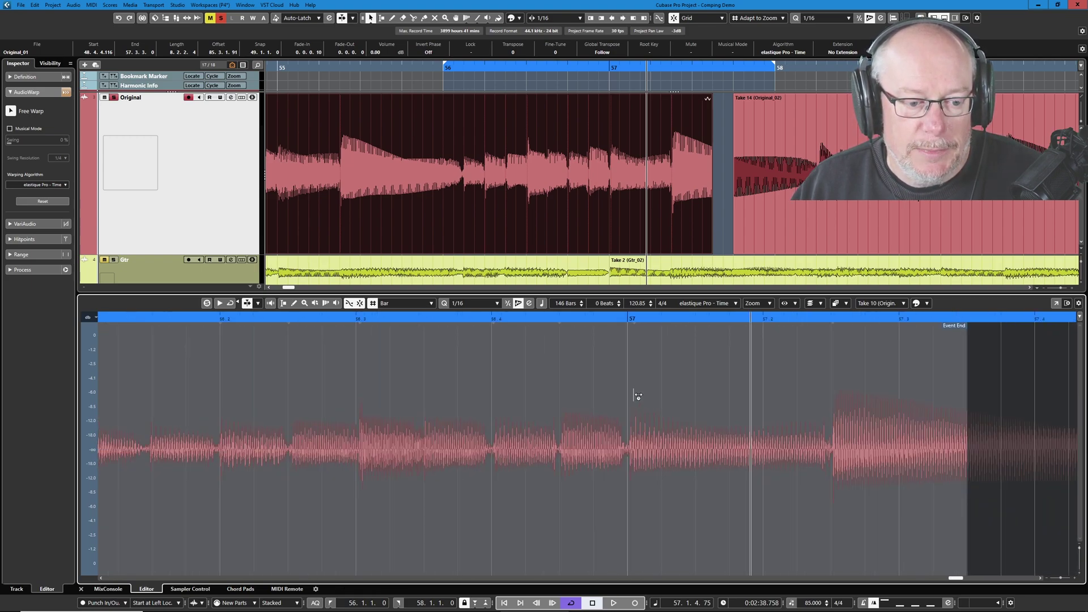
- Place a warp marker on bar 57's zero crossing in Take 10, then trim the event's end back to about 56.2.1.0
{"action": "left_click", "coordinate": [532, 436]}
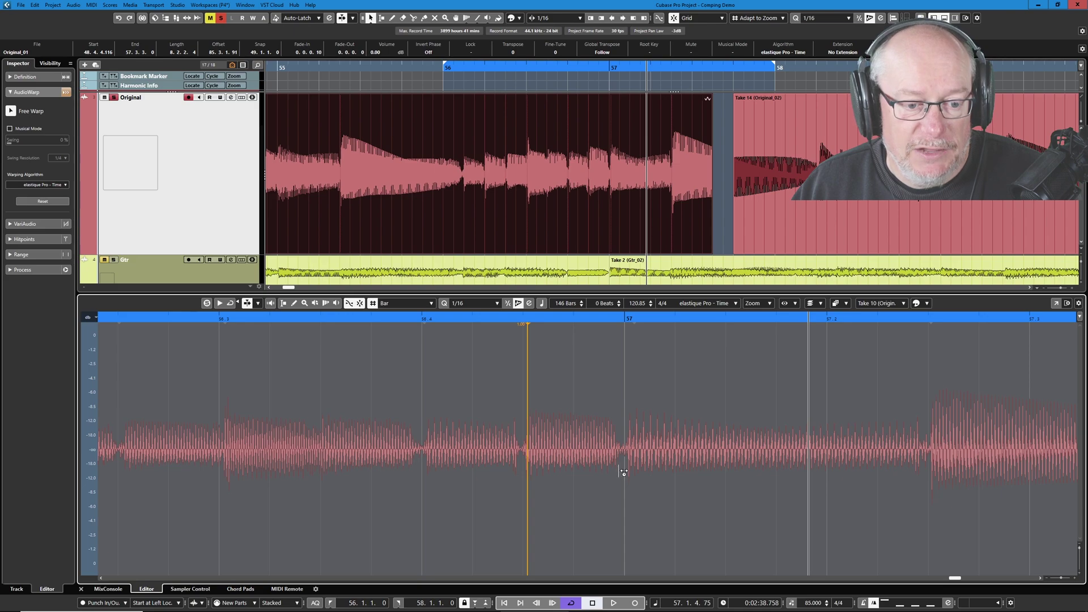
{"action": "scroll", "coordinate": [623, 472], "scroll_direction": "up", "scroll_amount": 4}
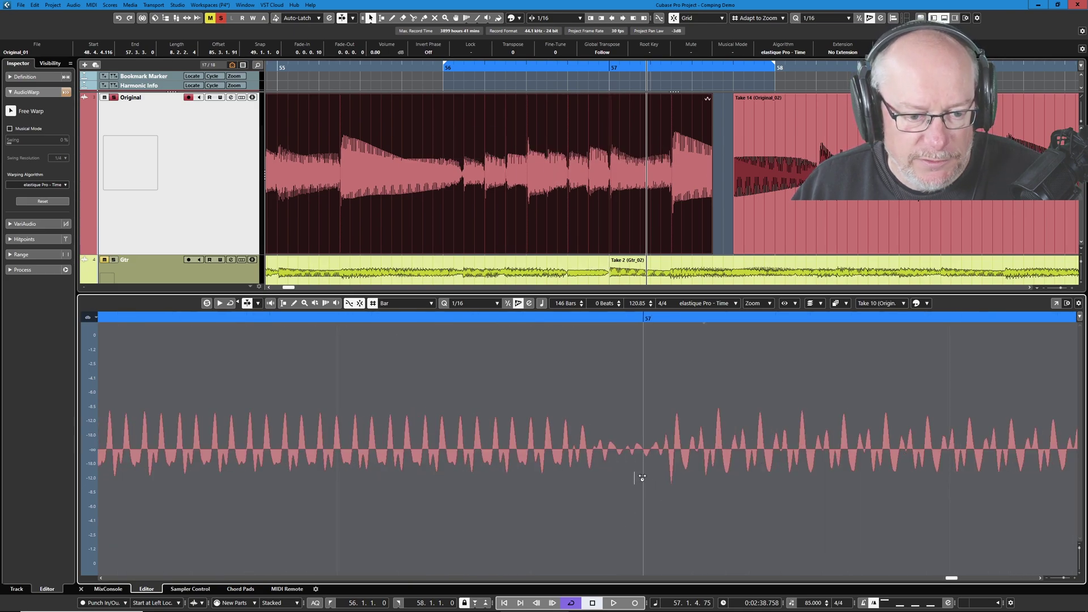
{"action": "scroll", "coordinate": [641, 475], "scroll_direction": "up", "scroll_amount": 1}
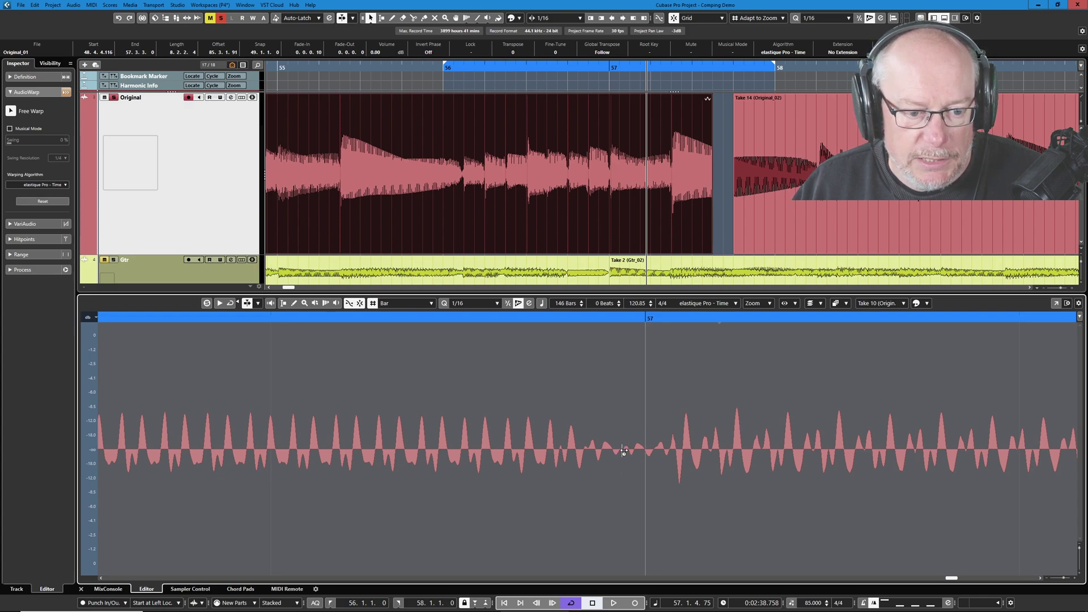
{"action": "left_click", "coordinate": [623, 451]}
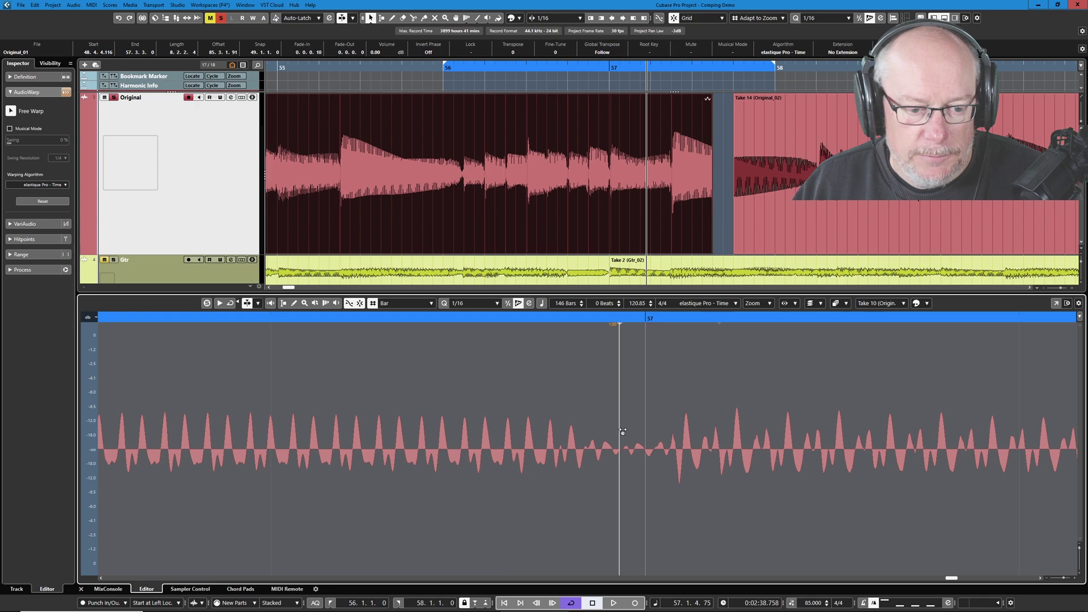
{"action": "left_click_drag", "start_coordinate": [622, 437], "coordinate": [645, 439]}
{"action": "scroll", "coordinate": [646, 460], "scroll_direction": "up", "scroll_amount": 6}
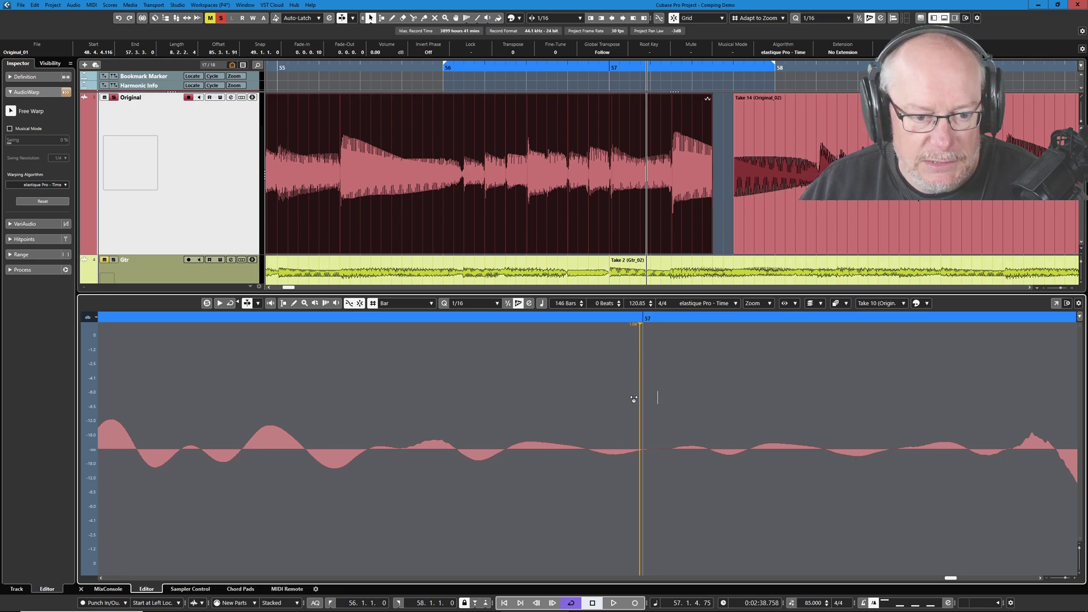
{"action": "left_click_drag", "start_coordinate": [645, 399], "coordinate": [634, 407]}
{"action": "scroll", "coordinate": [663, 436], "scroll_direction": "down", "scroll_amount": 8}
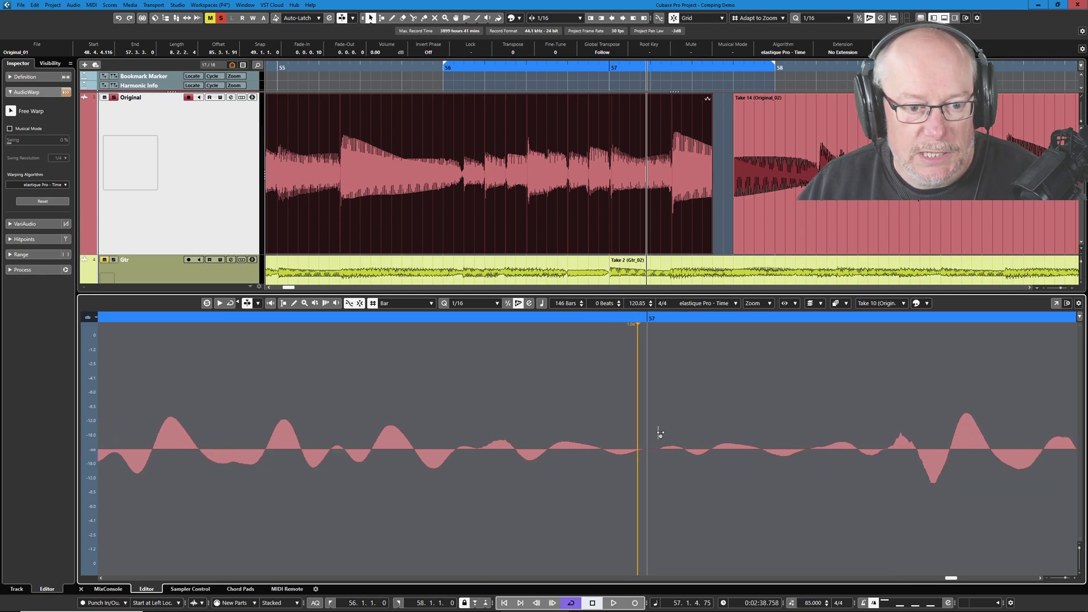
{"action": "left_click_drag", "start_coordinate": [711, 238], "coordinate": [486, 237]}
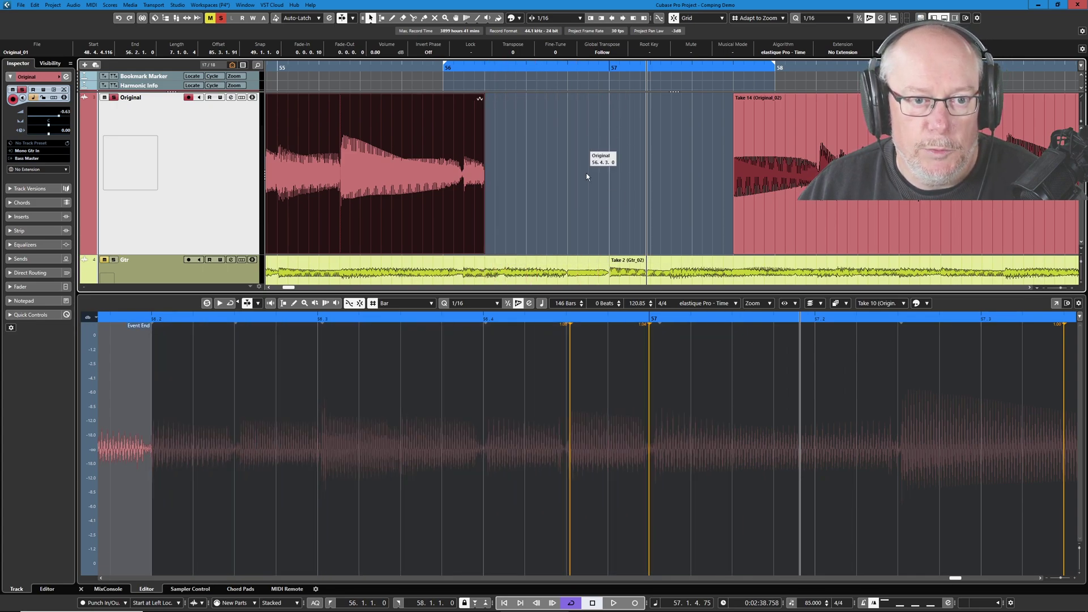
- Drag Take 14's start back to 56.3.4.0 and zoom in around bar 57
{"action": "left_click_drag", "start_coordinate": [734, 251], "coordinate": [559, 238]}
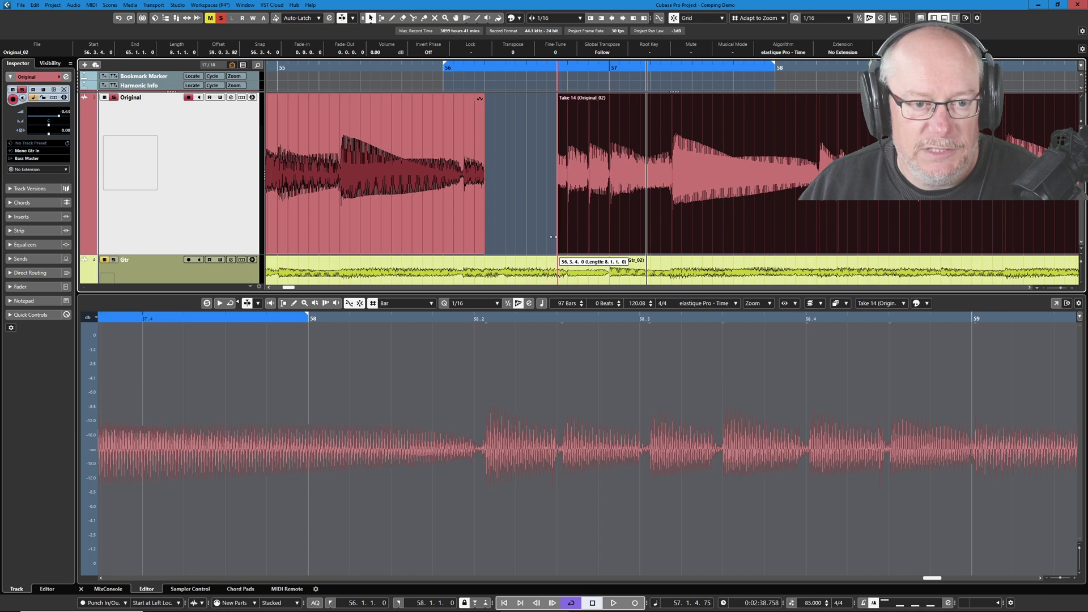
{"action": "scroll", "coordinate": [606, 190], "scroll_direction": "up", "scroll_amount": 4}
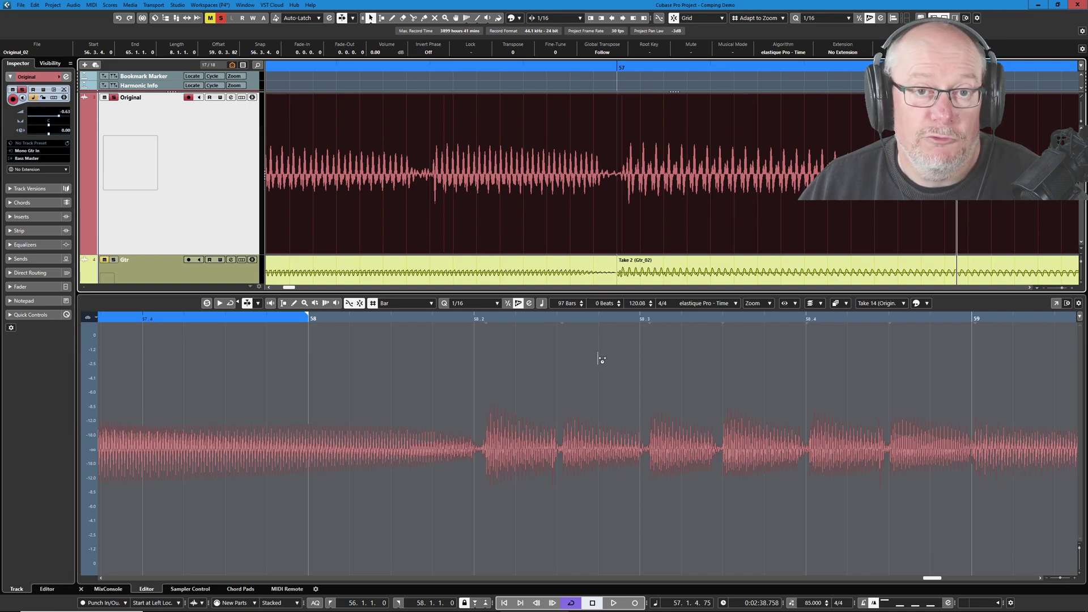
- Trim Take 14 to start at 57.1.1.0 and extend Take 10's end to meet it
{"action": "left_click", "coordinate": [189, 306]}
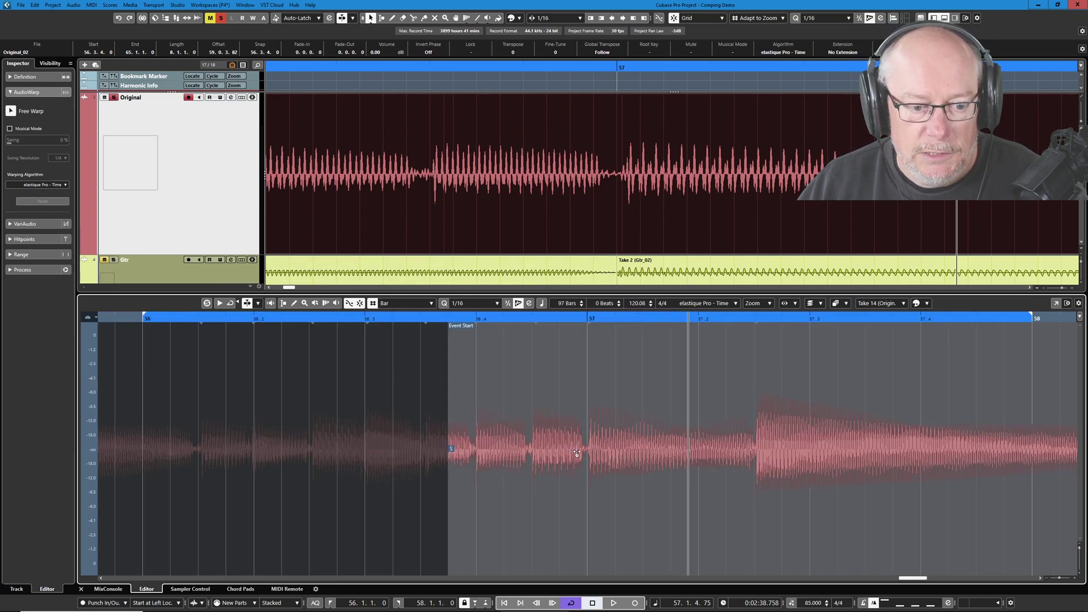
{"action": "scroll", "coordinate": [578, 453], "scroll_direction": "up", "scroll_amount": 3}
{"action": "scroll", "coordinate": [599, 457], "scroll_direction": "up", "scroll_amount": 1}
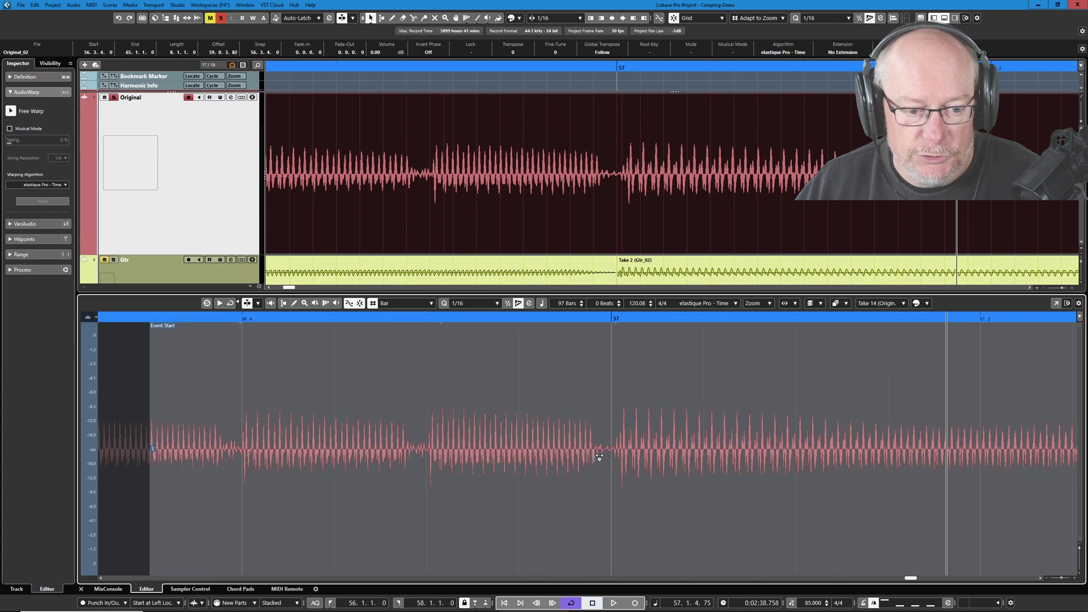
{"action": "scroll", "coordinate": [599, 457], "scroll_direction": "up", "scroll_amount": 4}
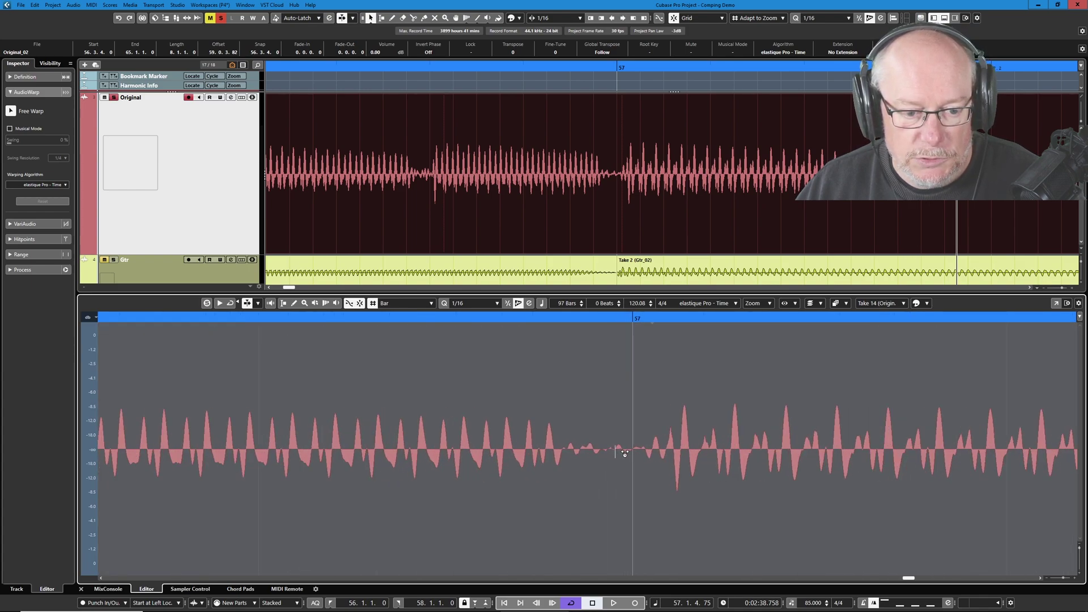
{"action": "scroll", "coordinate": [624, 465], "scroll_direction": "up", "scroll_amount": 1}
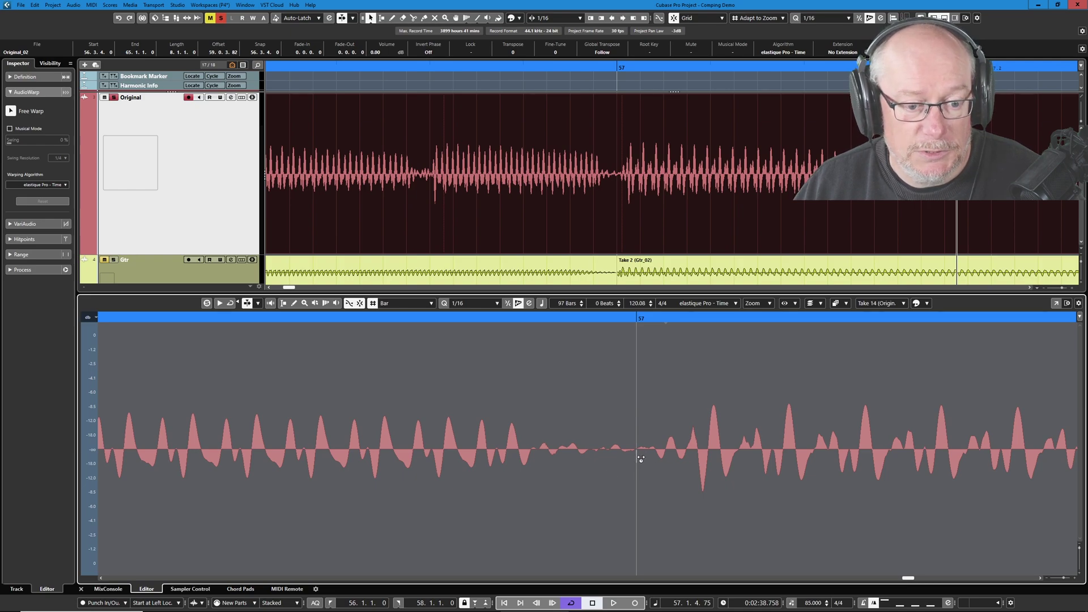
{"action": "scroll", "coordinate": [642, 178], "scroll_direction": "down", "scroll_amount": 5}
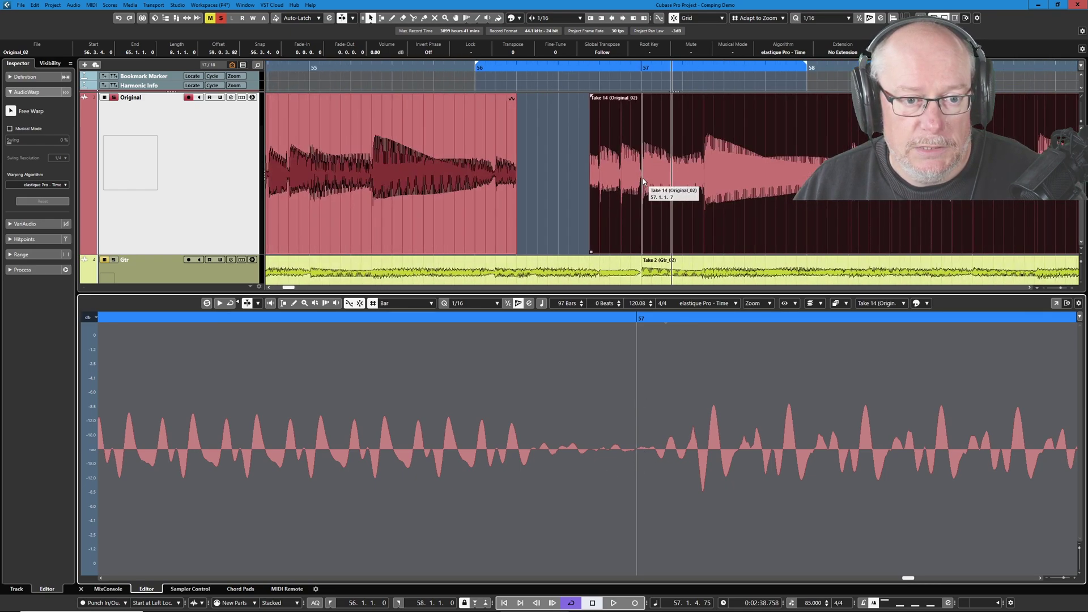
{"action": "left_click_drag", "start_coordinate": [600, 251], "coordinate": [641, 247]}
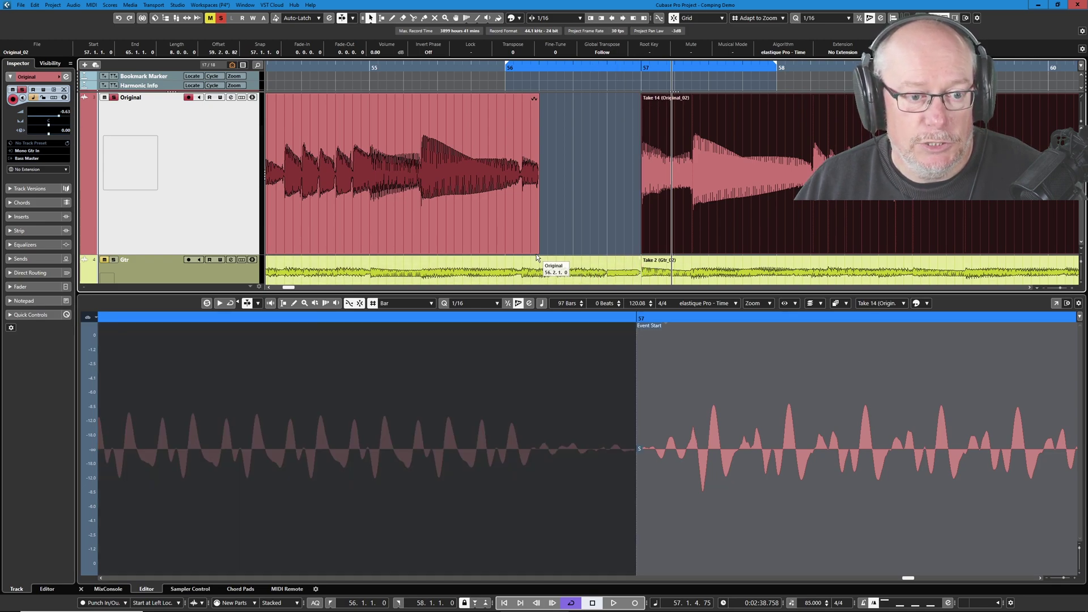
{"action": "left_click_drag", "start_coordinate": [539, 248], "coordinate": [640, 249]}
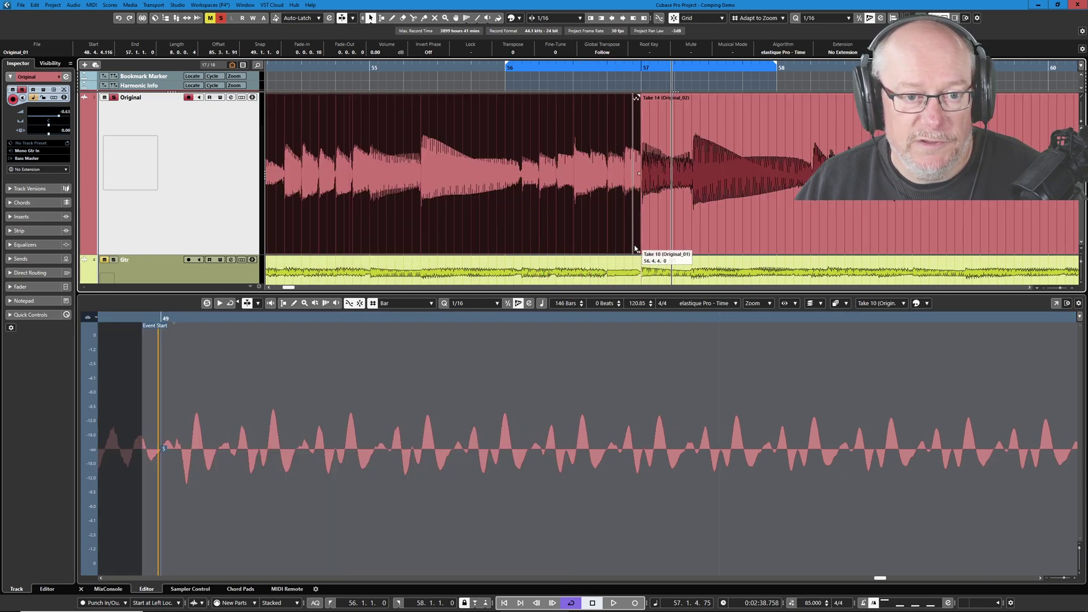
{"action": "key", "text": "space"}
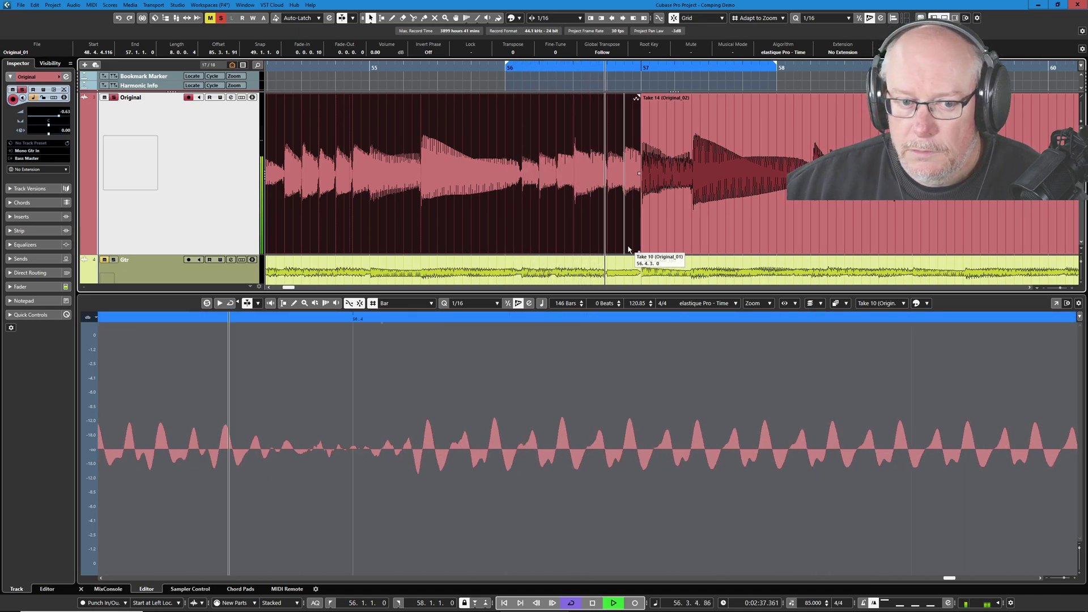
{"action": "key", "text": "space"}
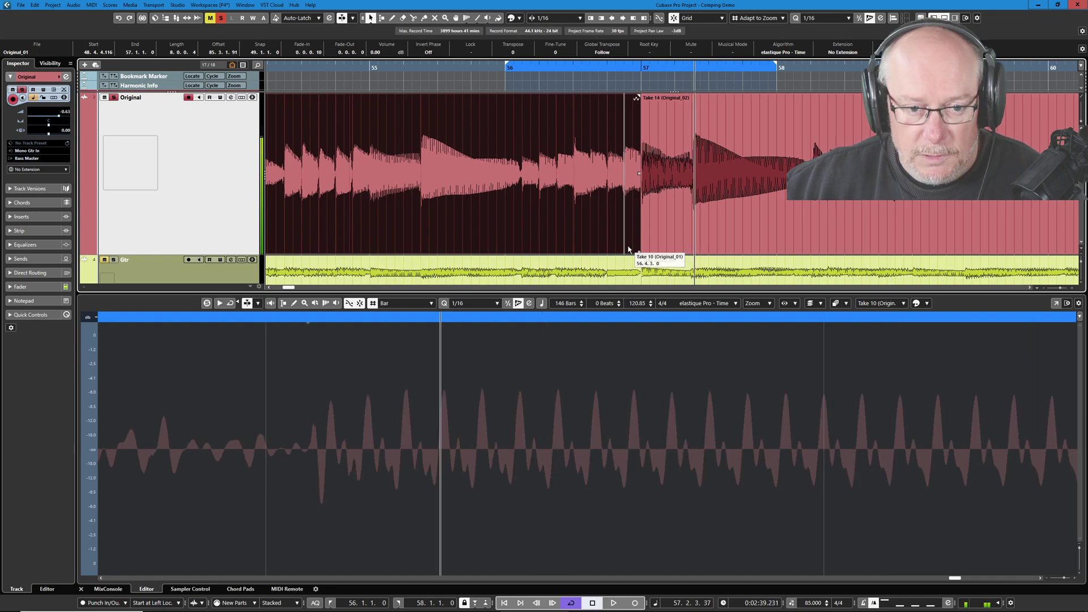
{"action": "key", "text": "h"}
{"action": "key", "text": "h"}
{"action": "key", "text": "h"}
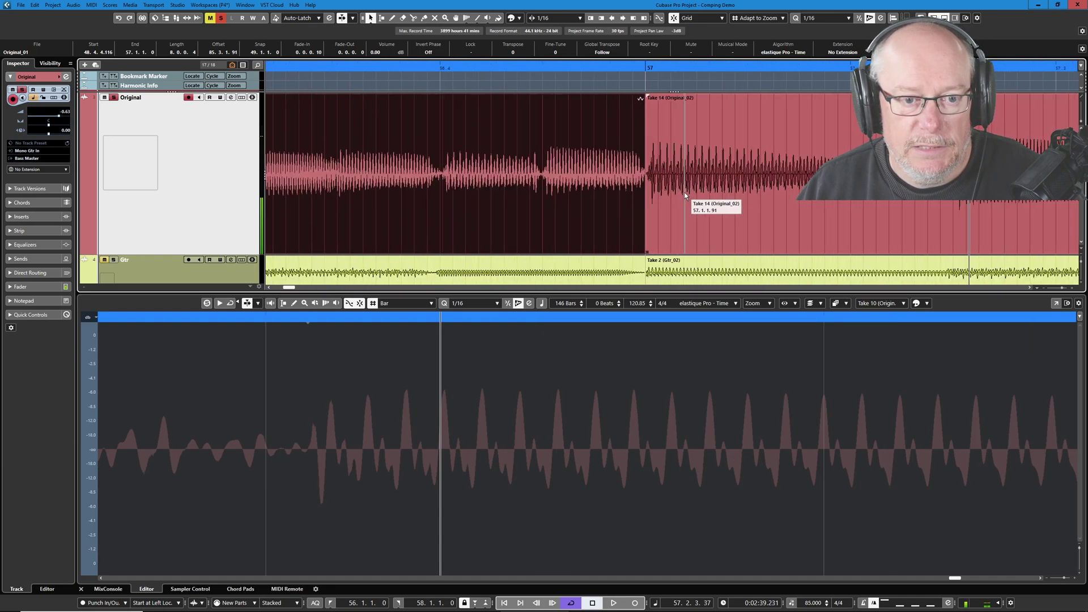
{"action": "key", "text": "h"}
{"action": "key", "text": "h"}
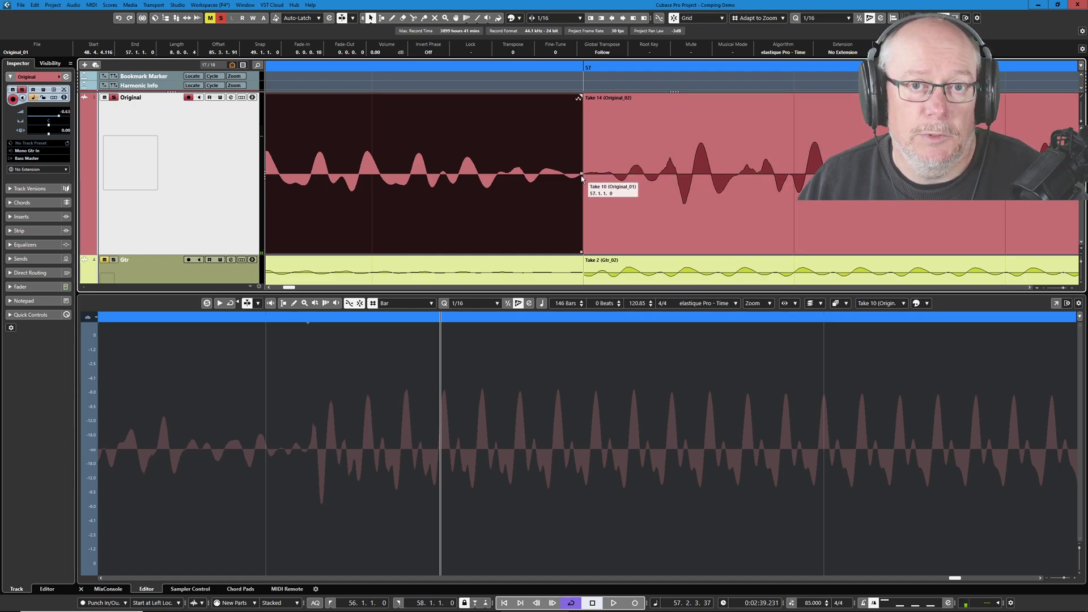
{"action": "key", "text": "shift+f"}
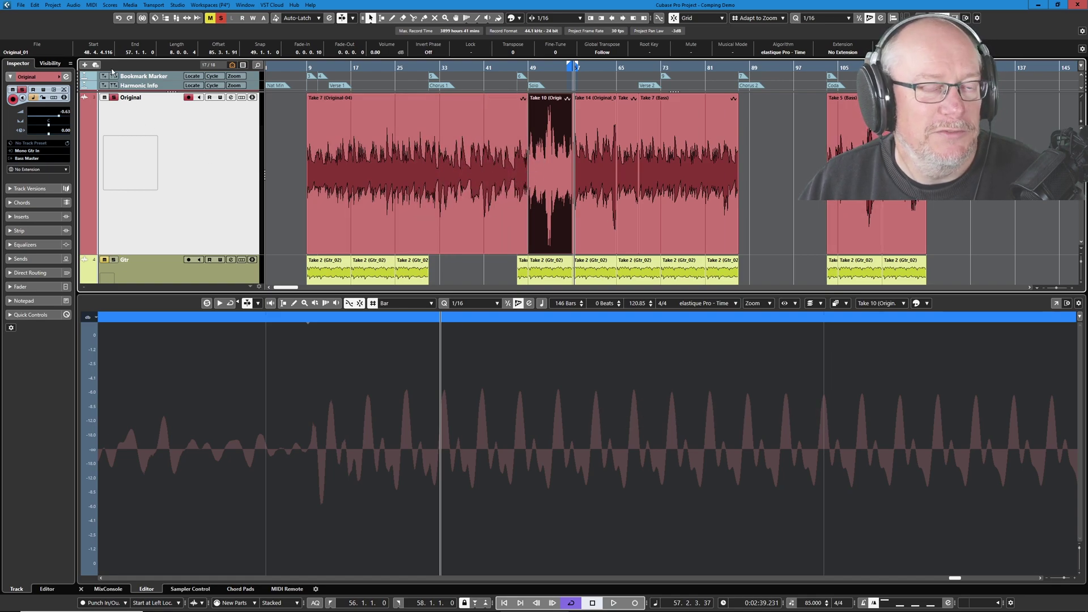
- Clear the selection and rubber-band select every event on the Original track
{"action": "left_click", "coordinate": [285, 135]}
{"action": "left_click_drag", "start_coordinate": [285, 136], "coordinate": [948, 201]}
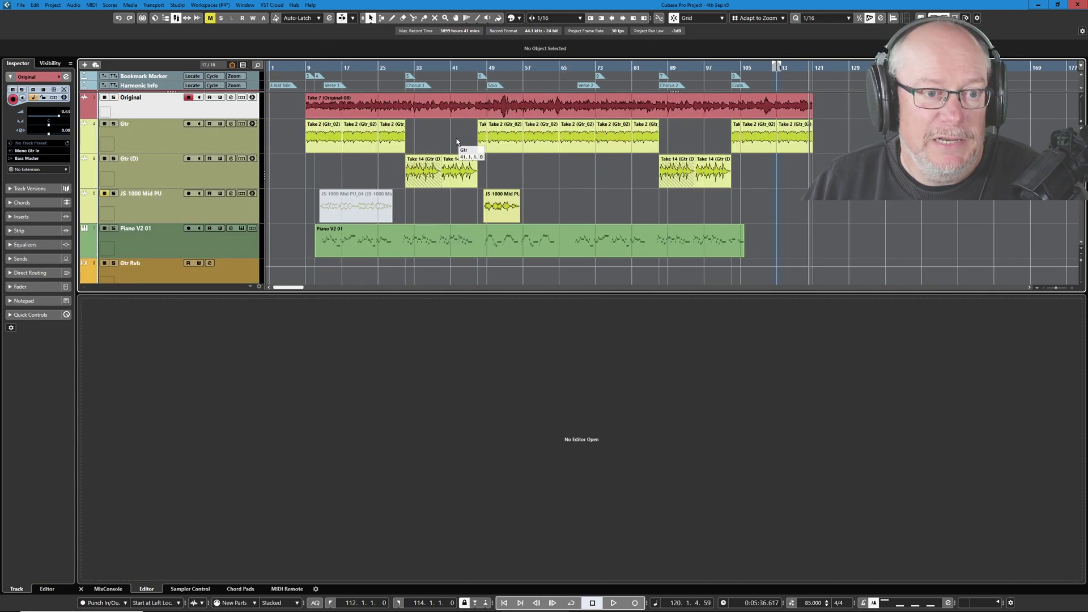
- Open the bounced Take 7 event in the Sample Editor with locators around bars 48–50
{"action": "scroll", "coordinate": [474, 108], "scroll_direction": "up", "scroll_amount": 5}
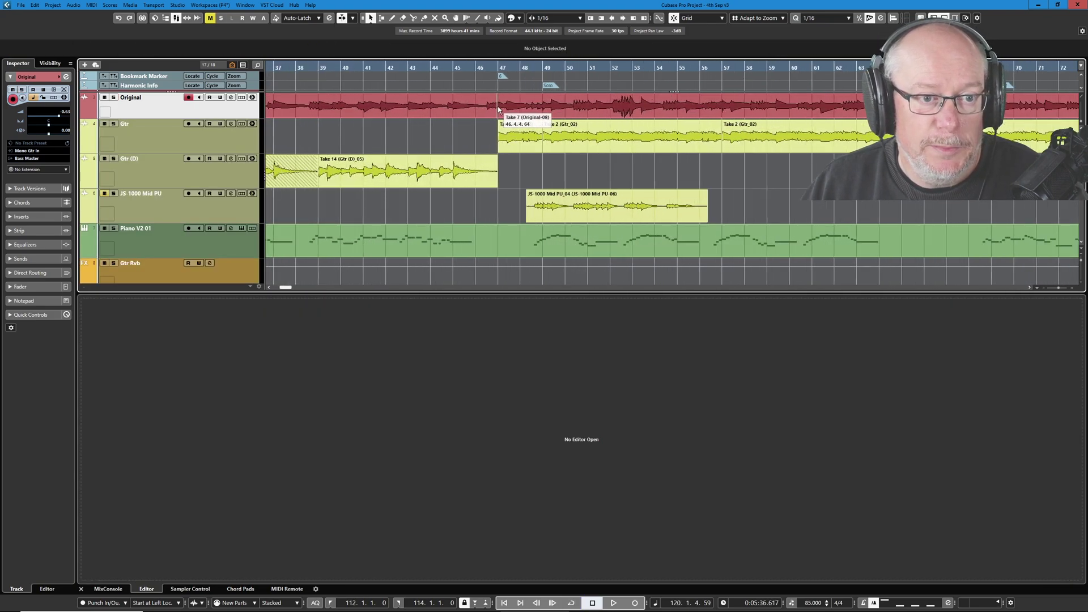
{"action": "scroll", "coordinate": [497, 106], "scroll_direction": "up", "scroll_amount": 4}
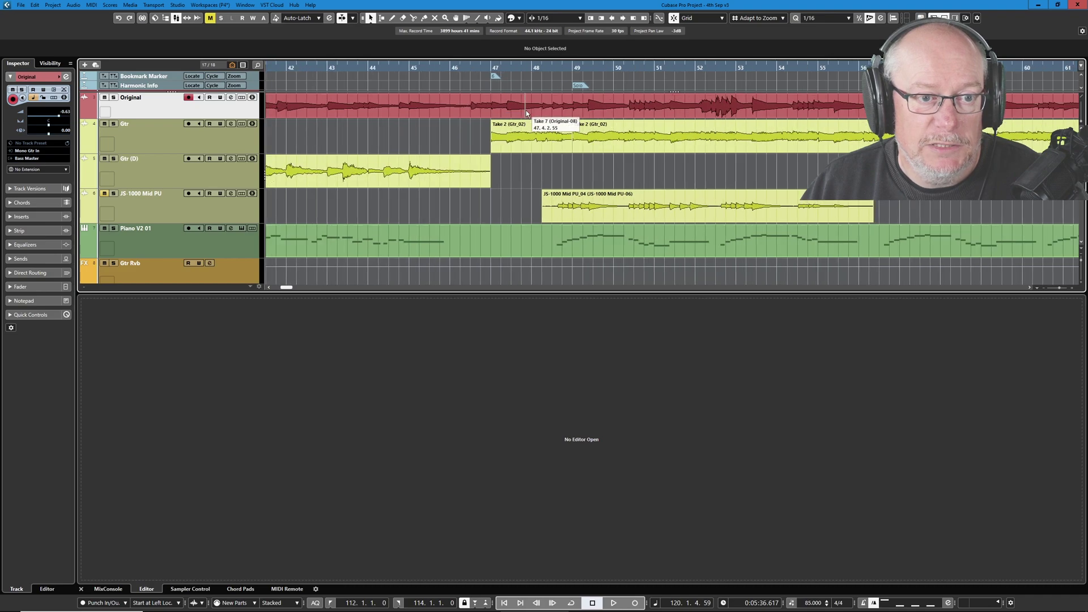
{"action": "double_click", "coordinate": [638, 103]}
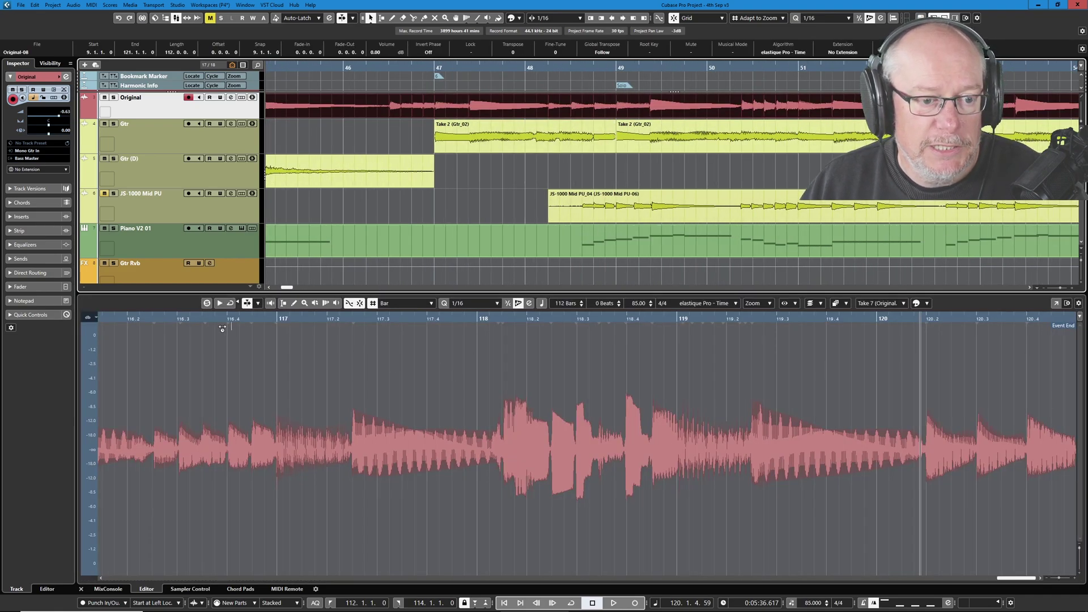
{"action": "left_click", "coordinate": [499, 421]}
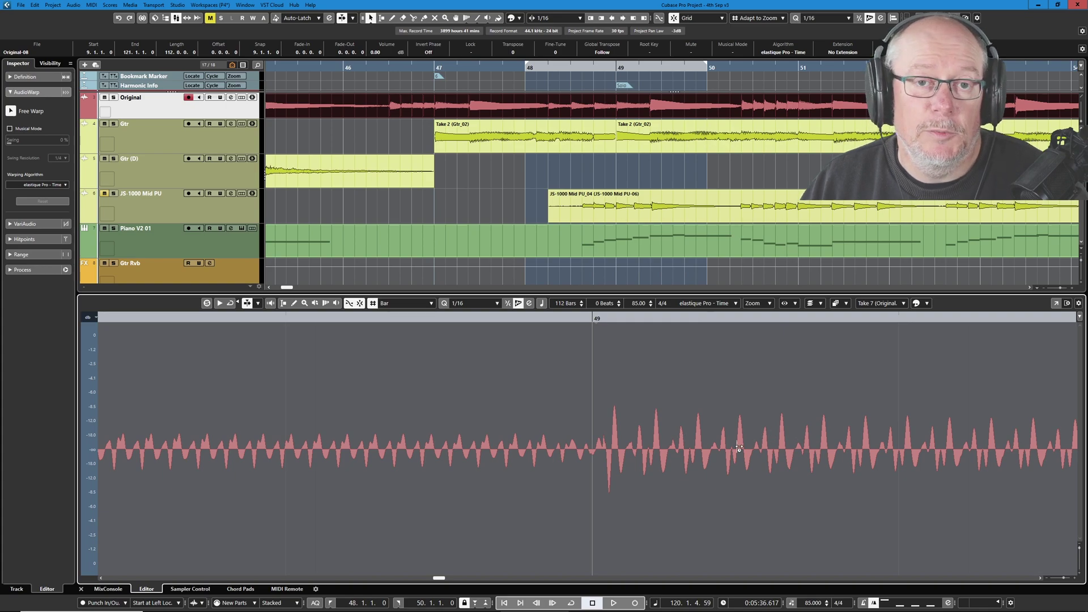
{"action": "scroll", "coordinate": [548, 173], "scroll_direction": "down", "scroll_amount": 2}
{"action": "scroll", "coordinate": [547, 175], "scroll_direction": "down", "scroll_amount": 5}
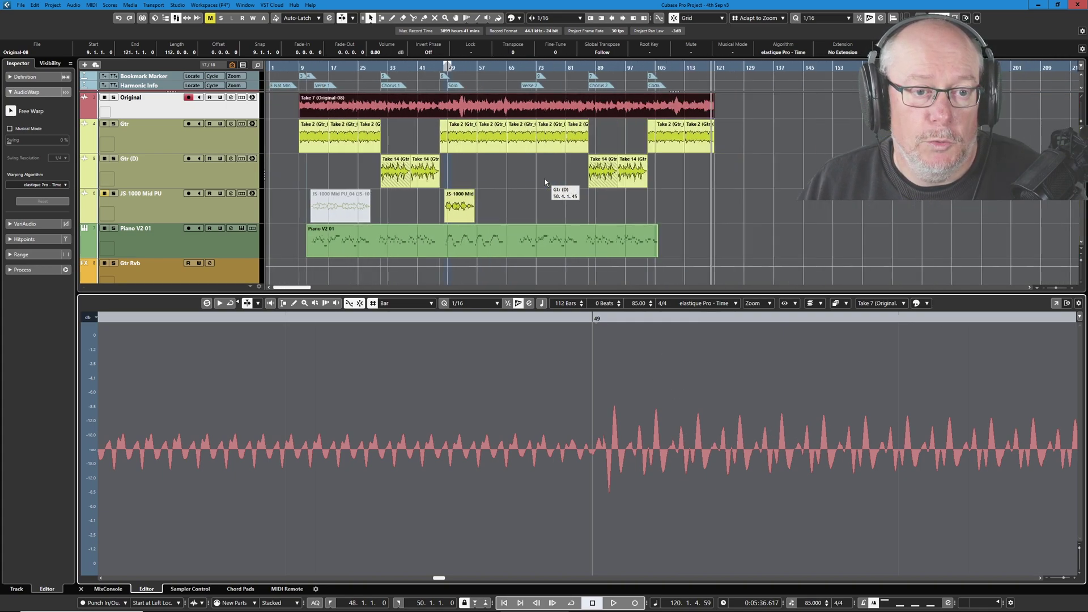